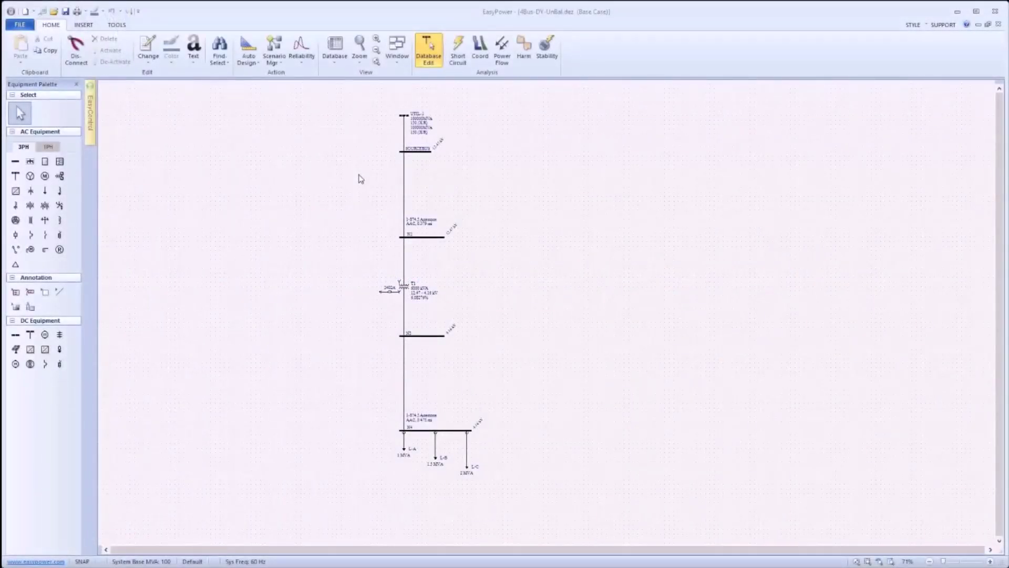
Set the system power flow calculation method to Unbalanced in the program options
left_click(117, 24)
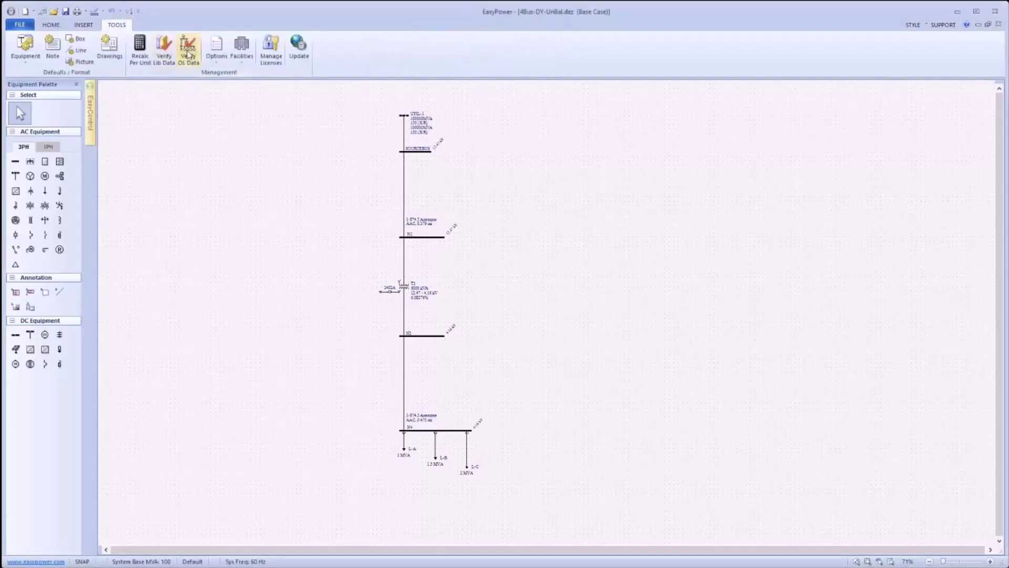
left_click(217, 47)
left_click(267, 257)
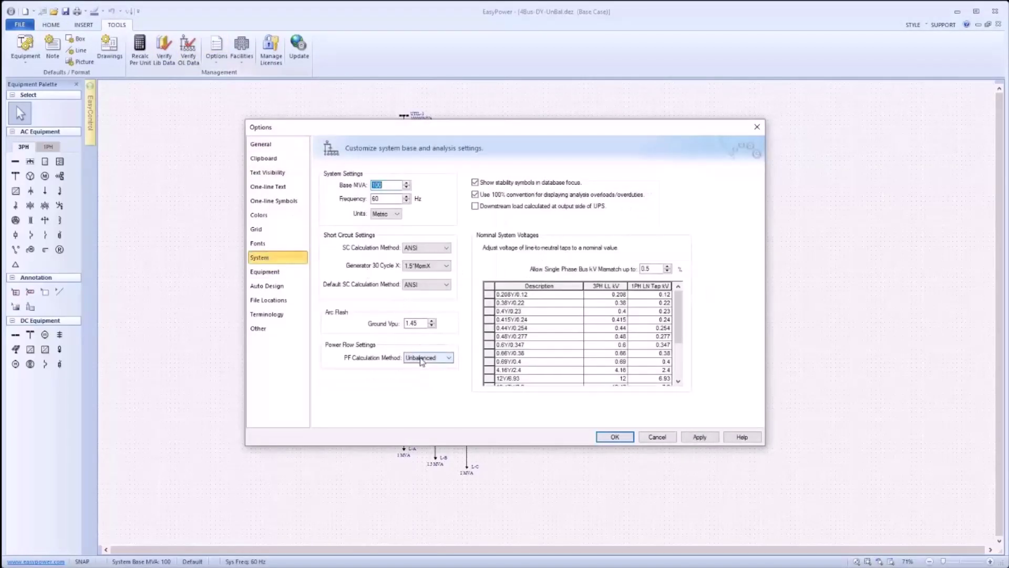
left_click(420, 359)
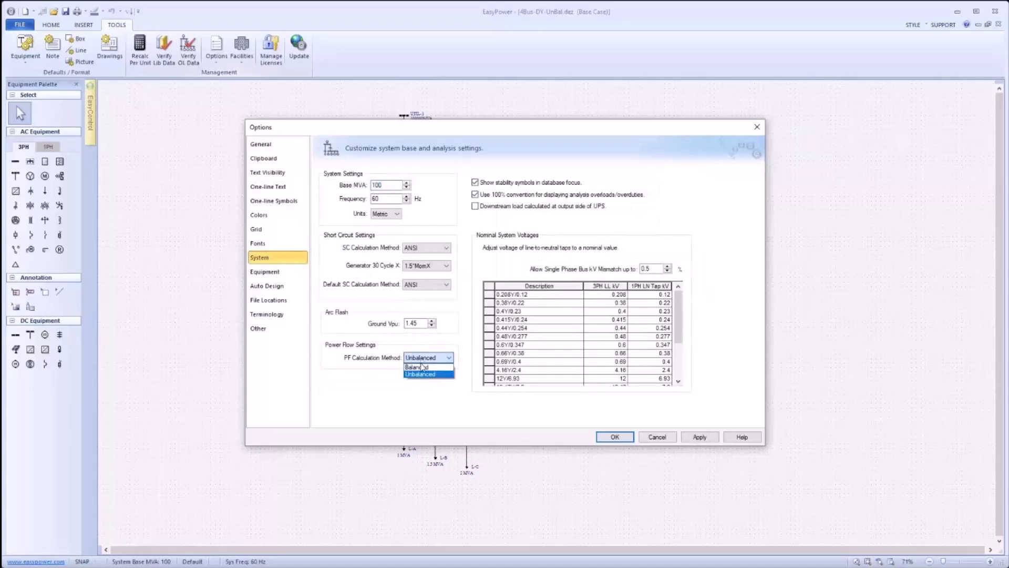
left_click(420, 374)
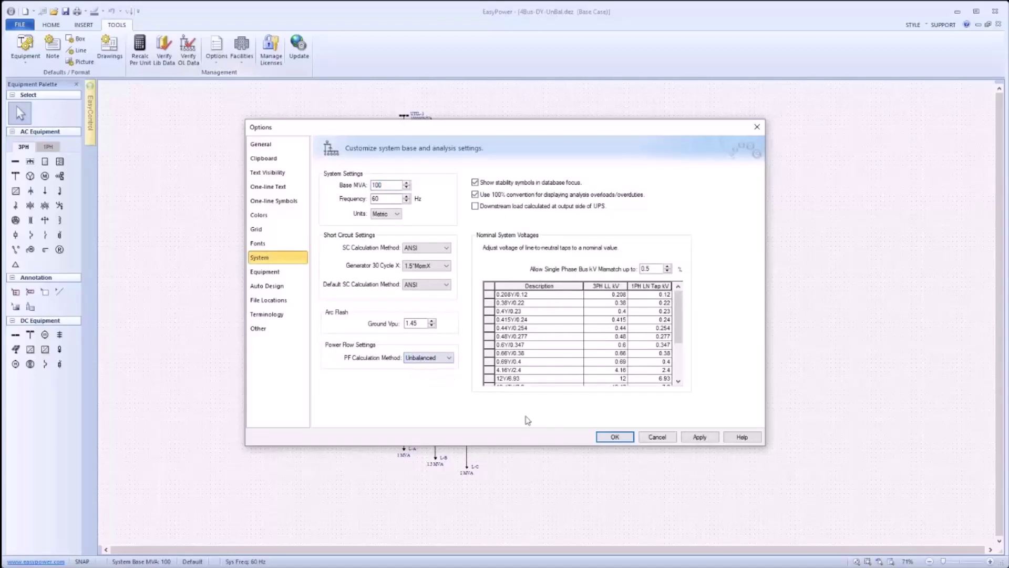
left_click(611, 438)
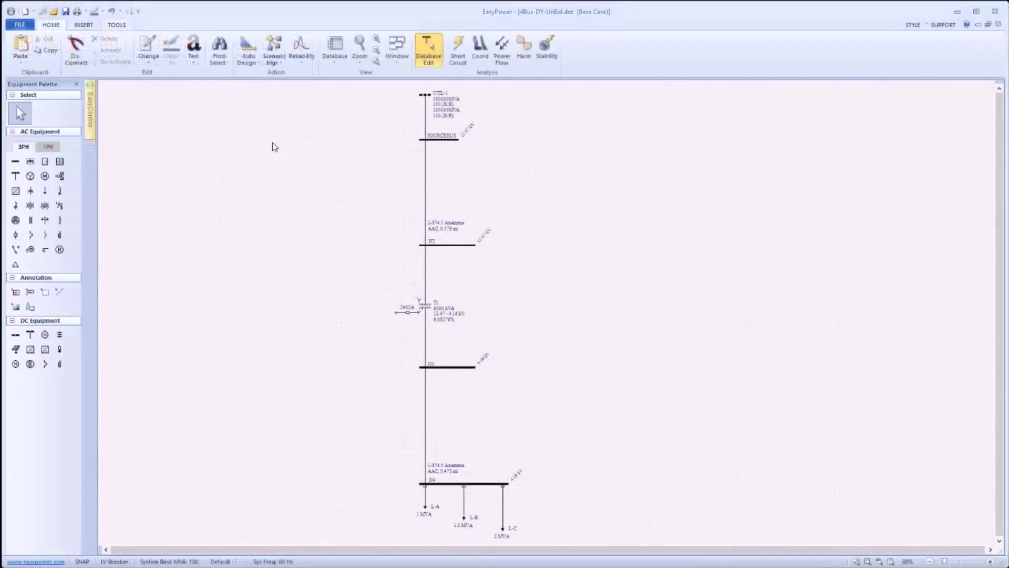
Look over the Power Flow entry under Analysis Options in Tools > Options
left_click(117, 25)
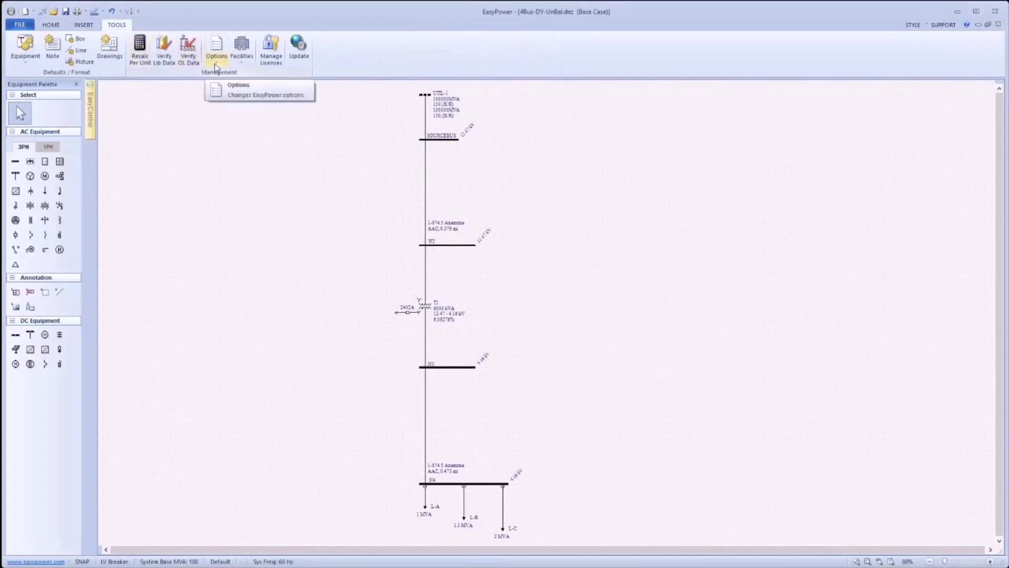
left_click(215, 66)
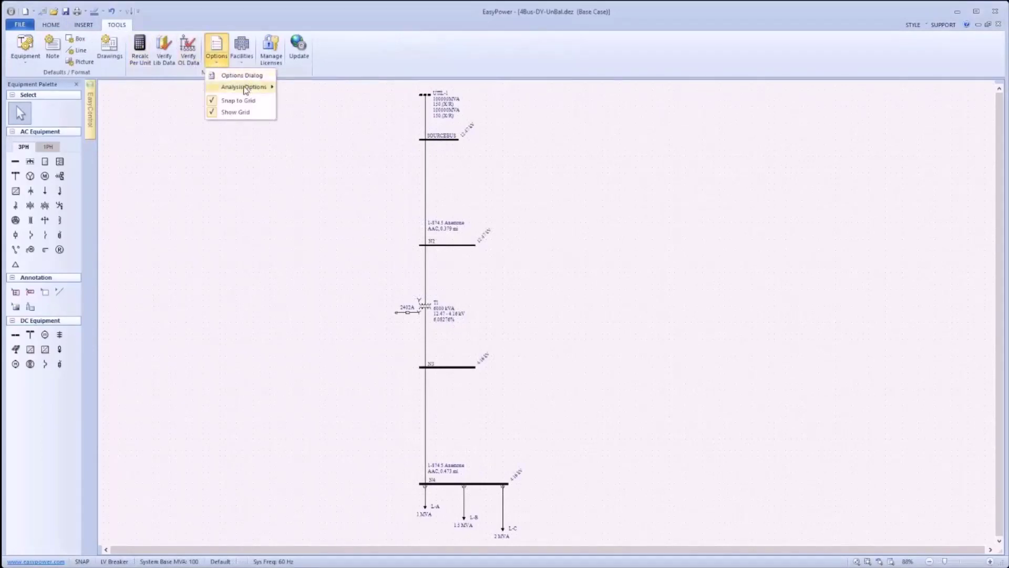
mouse_move(245, 90)
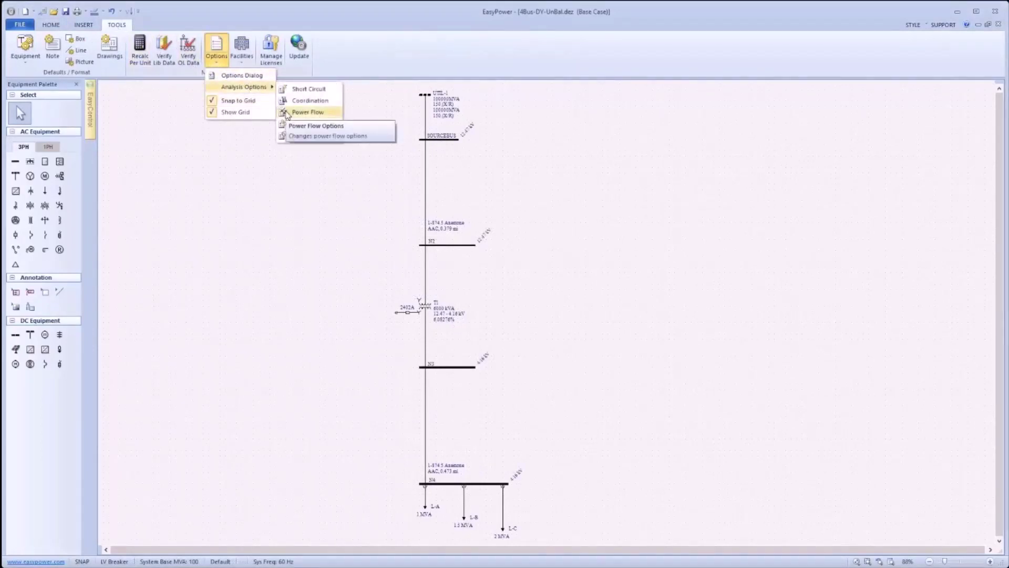
Switch to Power Flow mode and bring up the PF Options control settings
left_click(58, 27)
left_click(500, 52)
left_click(199, 50)
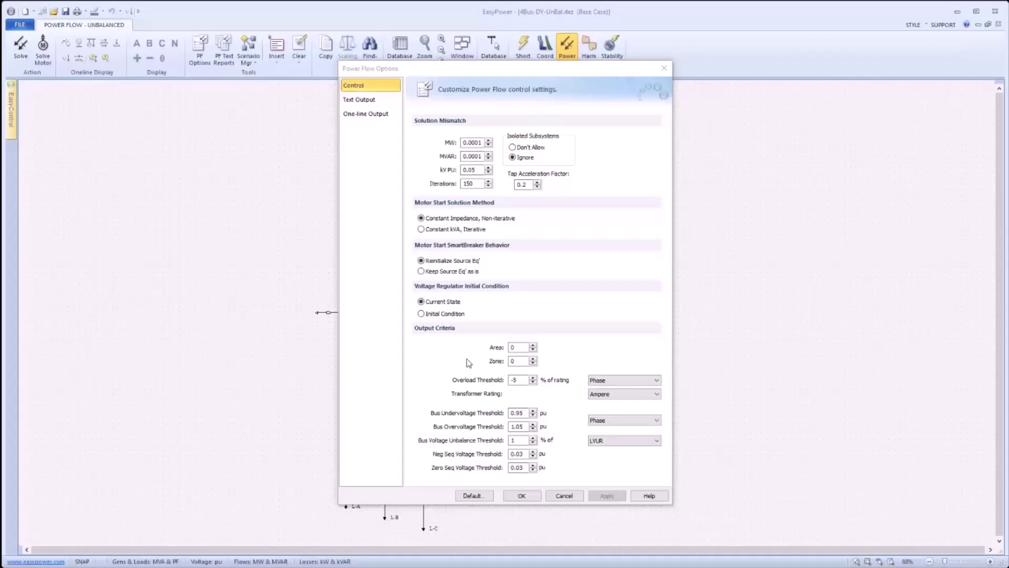
Keep Phase for the overload and bus voltage threshold bases and LVUR for voltage unbalance
left_click(598, 380)
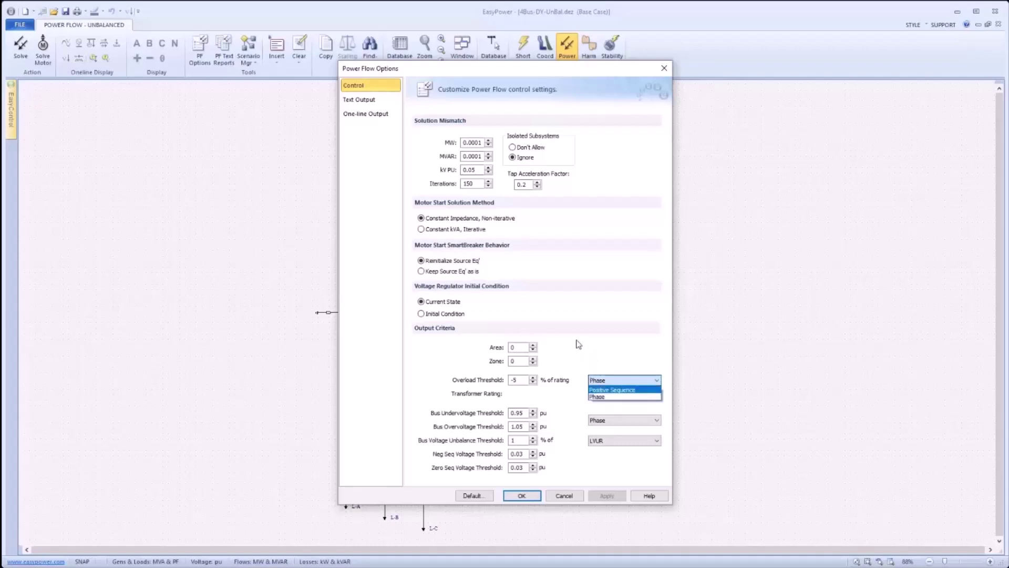
left_click(613, 383)
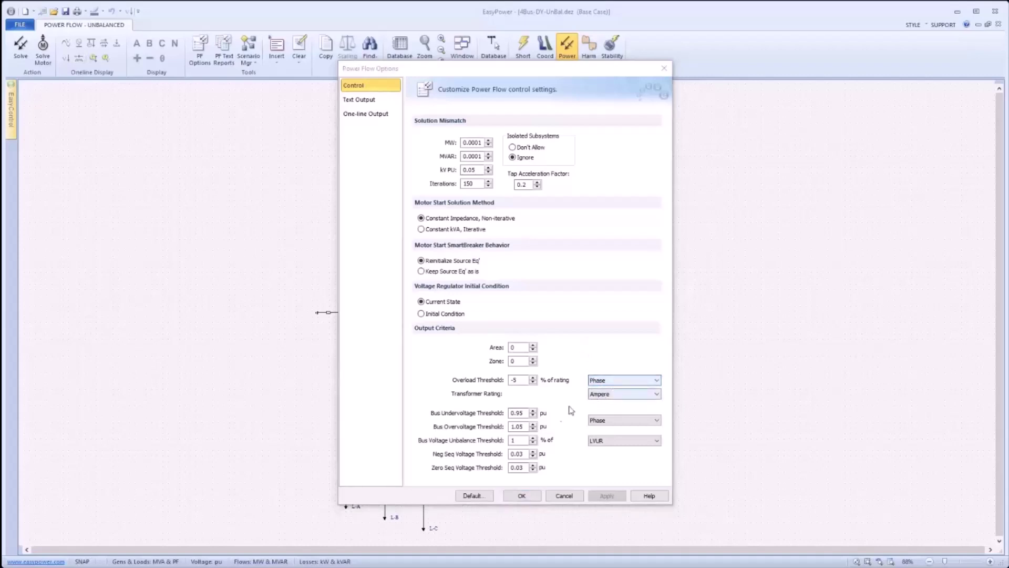
left_click(602, 423)
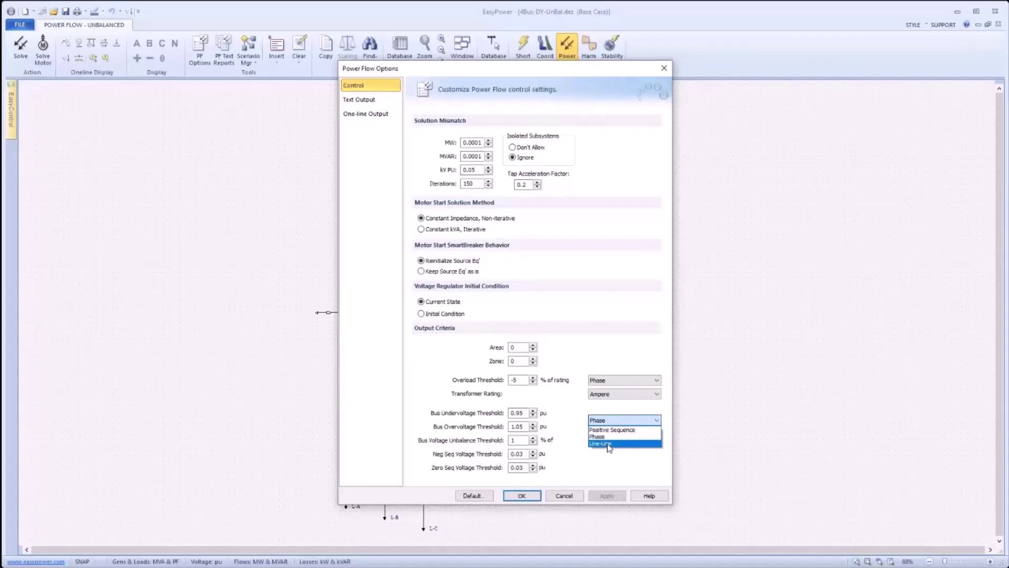
left_click(571, 430)
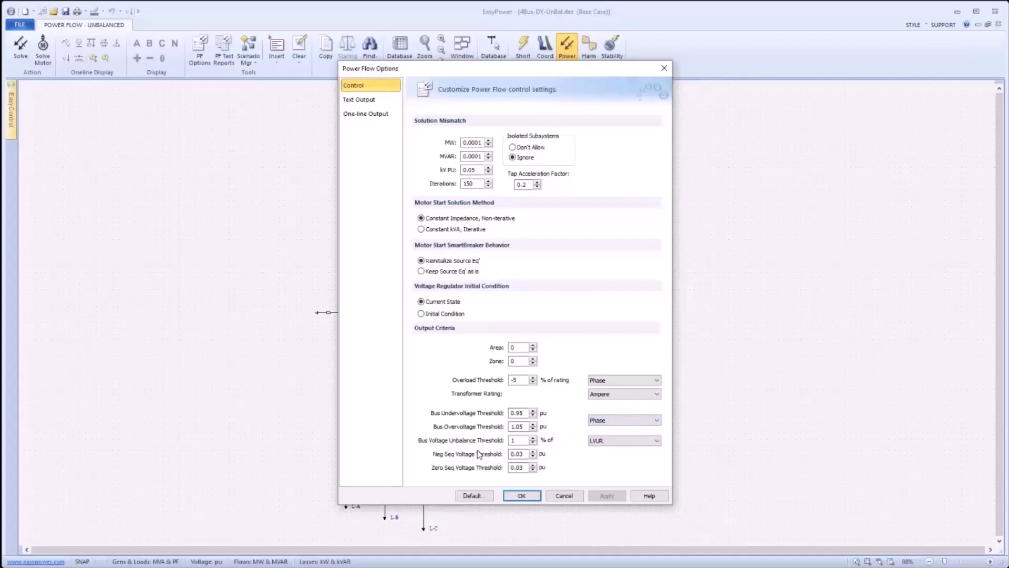
left_click(600, 441)
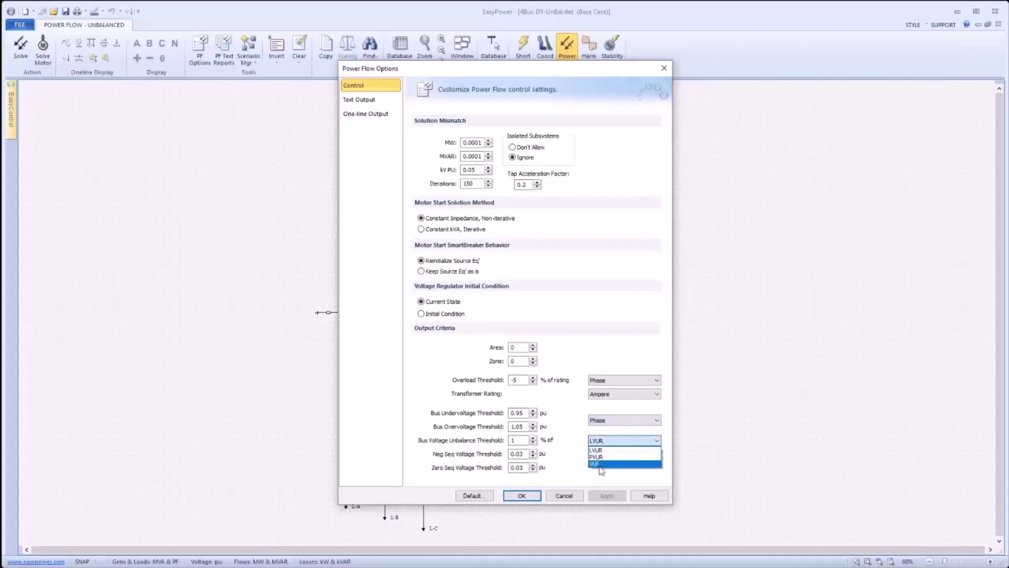
left_click(569, 437)
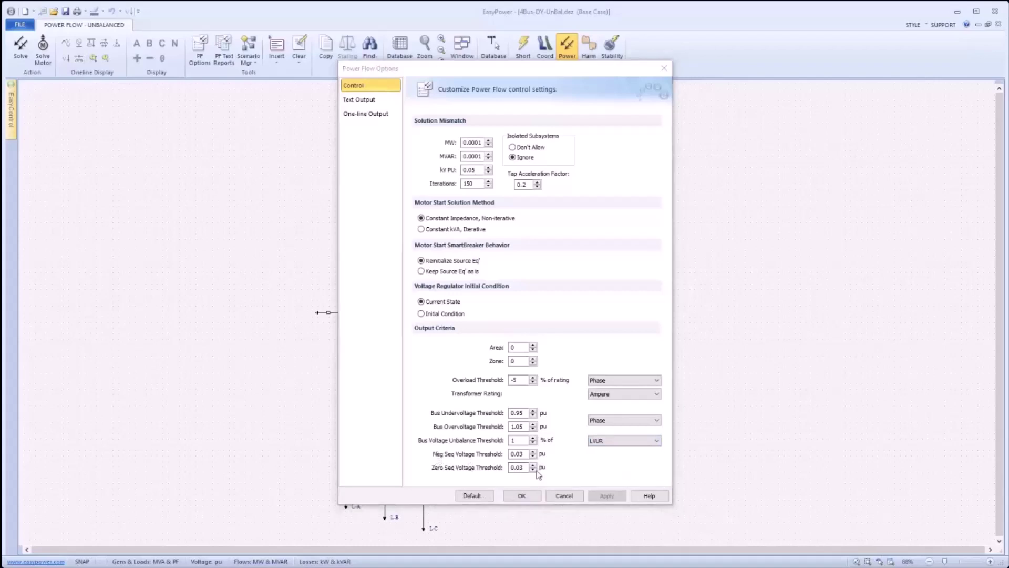
On the Text Output page, check that Network Options stays on Elements
left_click(370, 100)
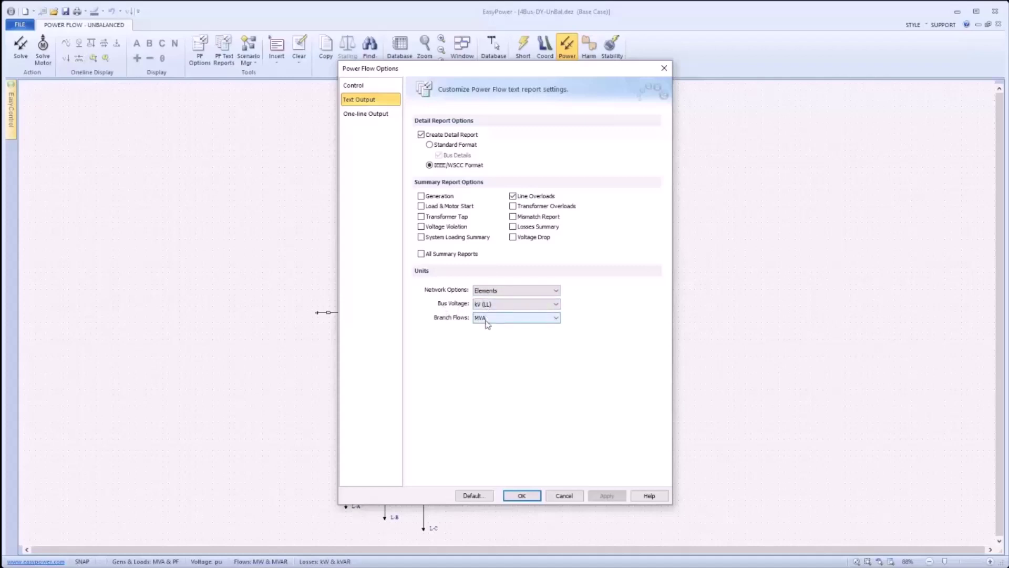
left_click(487, 292)
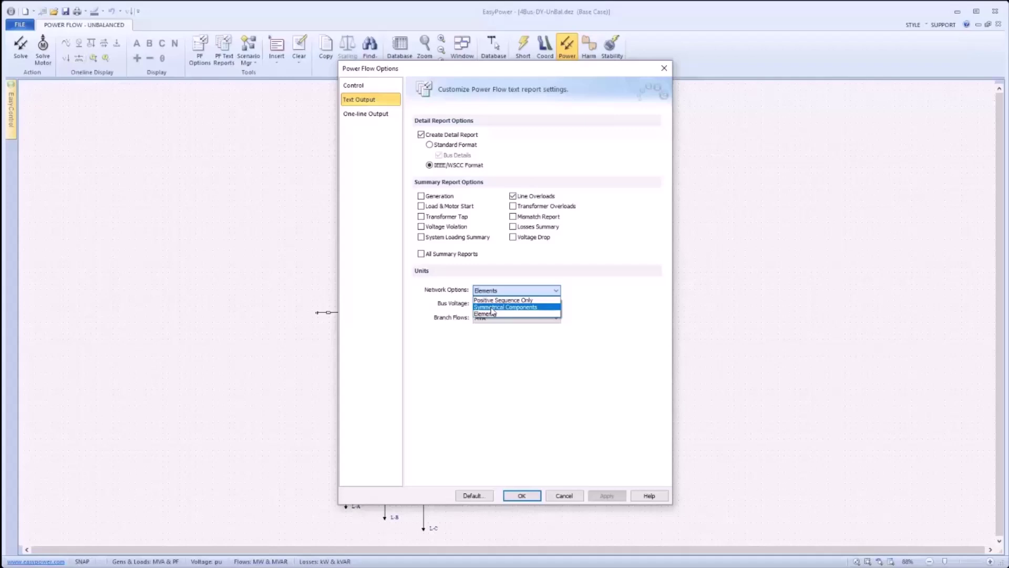
left_click(581, 408)
left_click(558, 497)
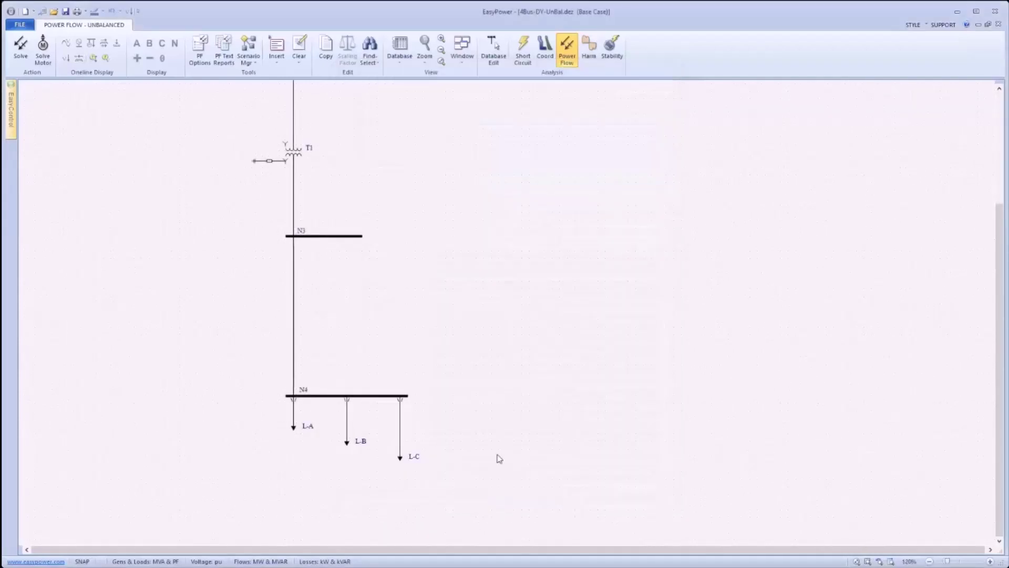
left_click(493, 49)
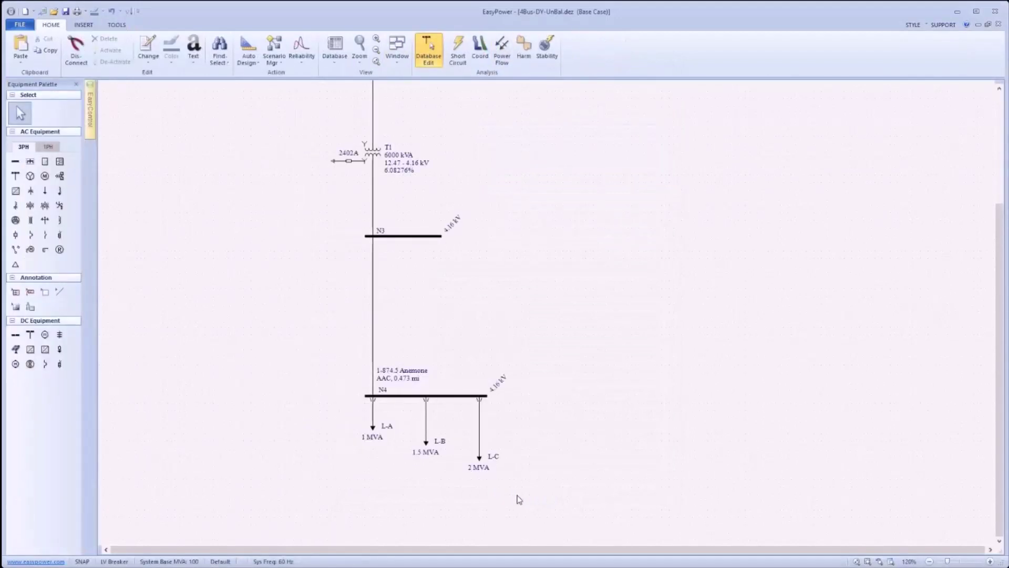
left_click_drag(518, 492, 334, 401)
left_click(336, 410)
left_click(499, 55)
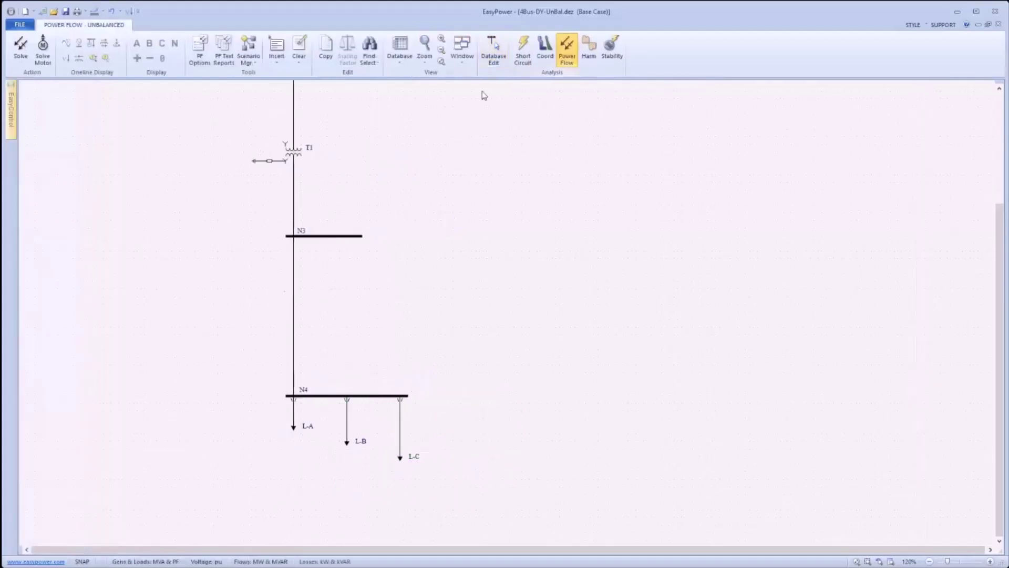
Solve the unbalanced power flow and try the voltage drop, losses and overload labels
left_click(16, 52)
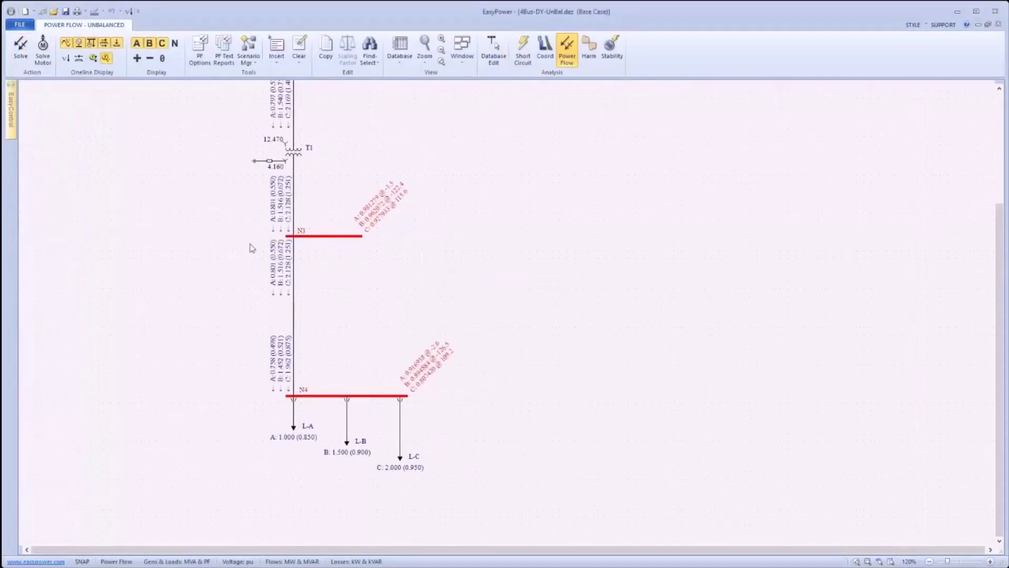
left_click(67, 59)
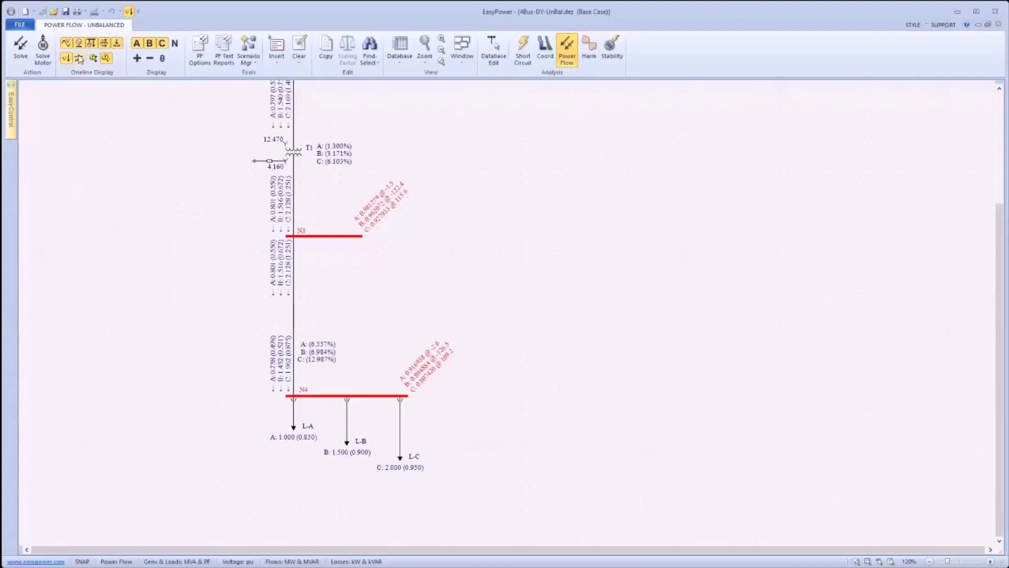
left_click(79, 61)
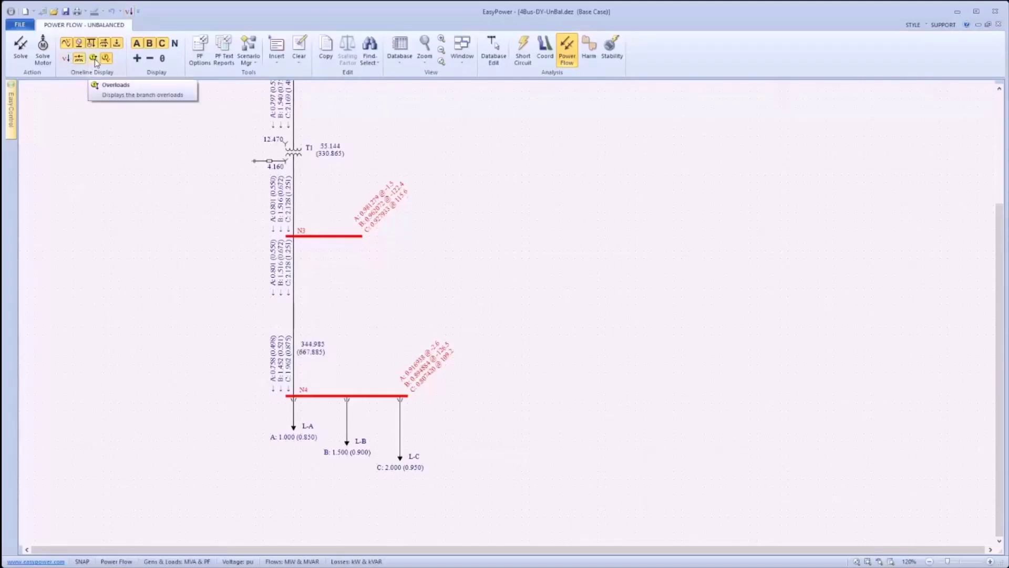
left_click(93, 59)
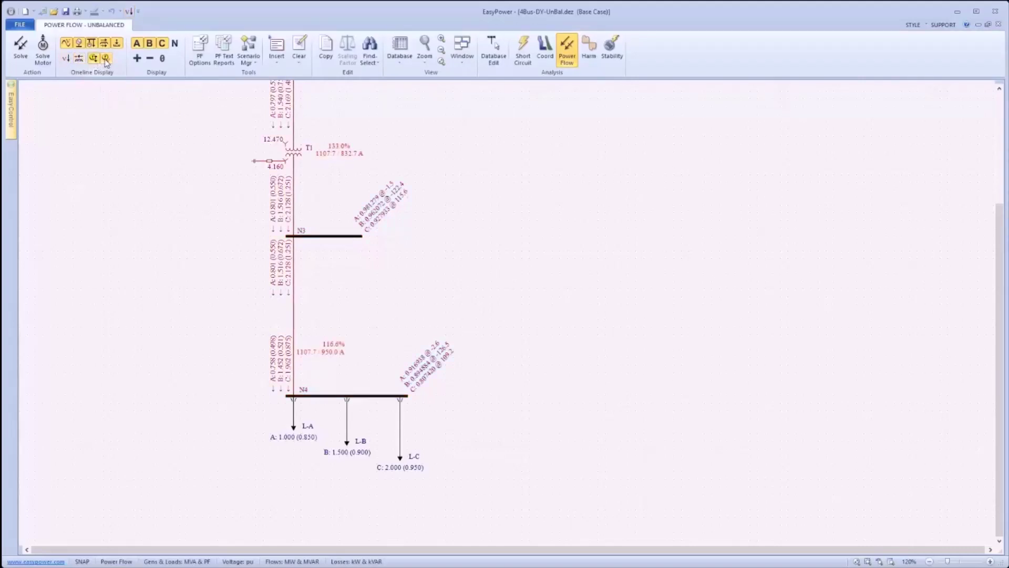
left_click(95, 60)
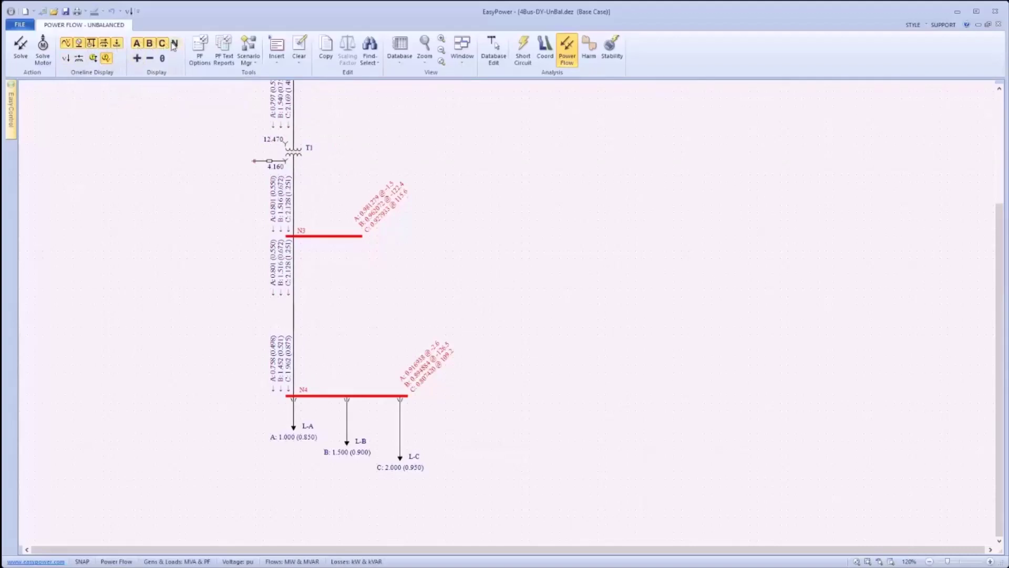
Try positive, negative and zero sequence values, then go back to phases A, B and C
left_click(137, 59)
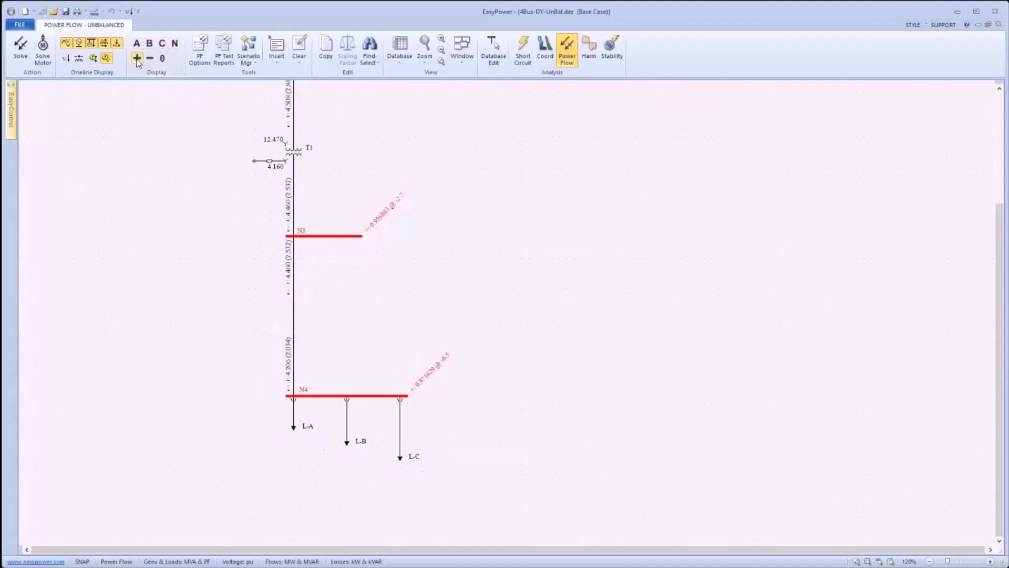
left_click(151, 59)
left_click(162, 58)
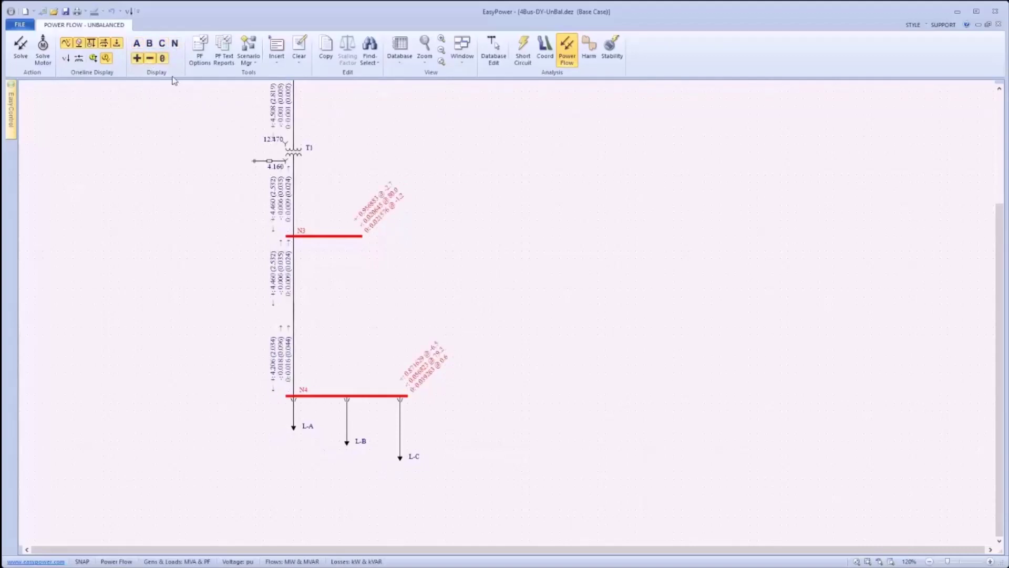
left_click(136, 43)
left_click(149, 43)
left_click(162, 44)
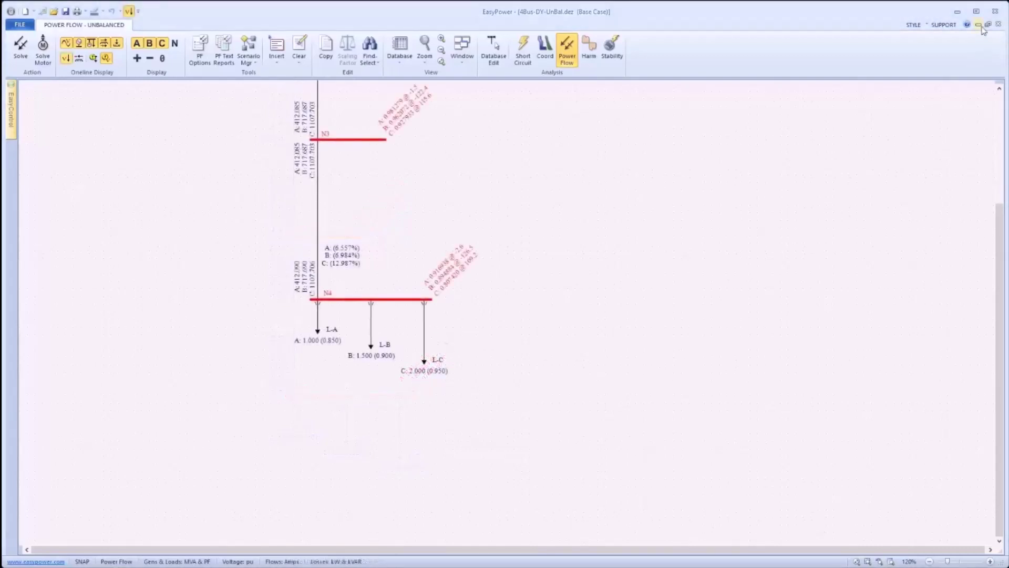
Restore the diagram window and bring up the Power Flow Summary Report with the LINE2 overload
left_click(988, 25)
left_click(146, 547)
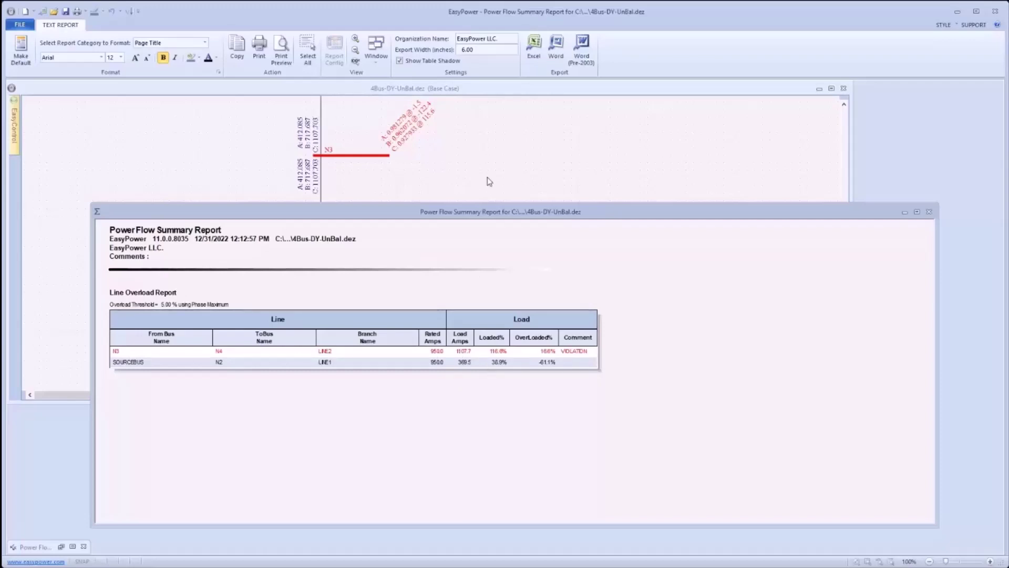
Show branch loading as percent with current in amps, confirming Branch Flows = Current in Amps
left_click(479, 199)
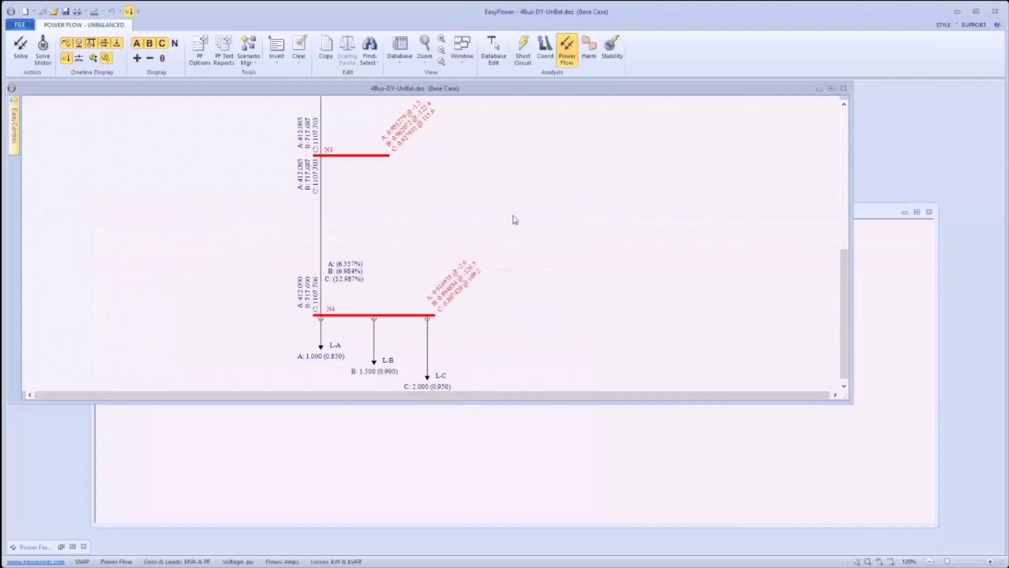
left_click(93, 59)
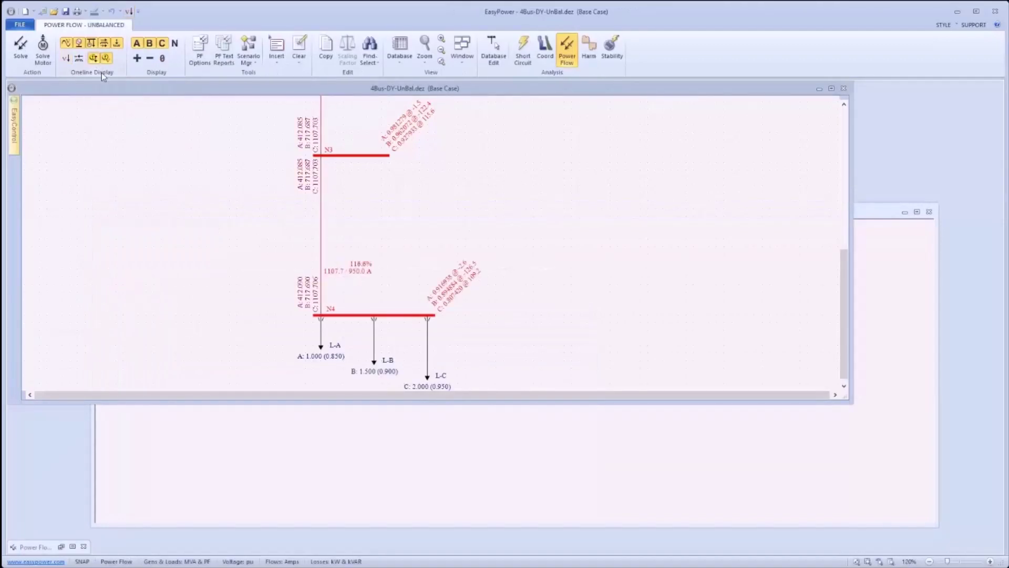
left_click(199, 49)
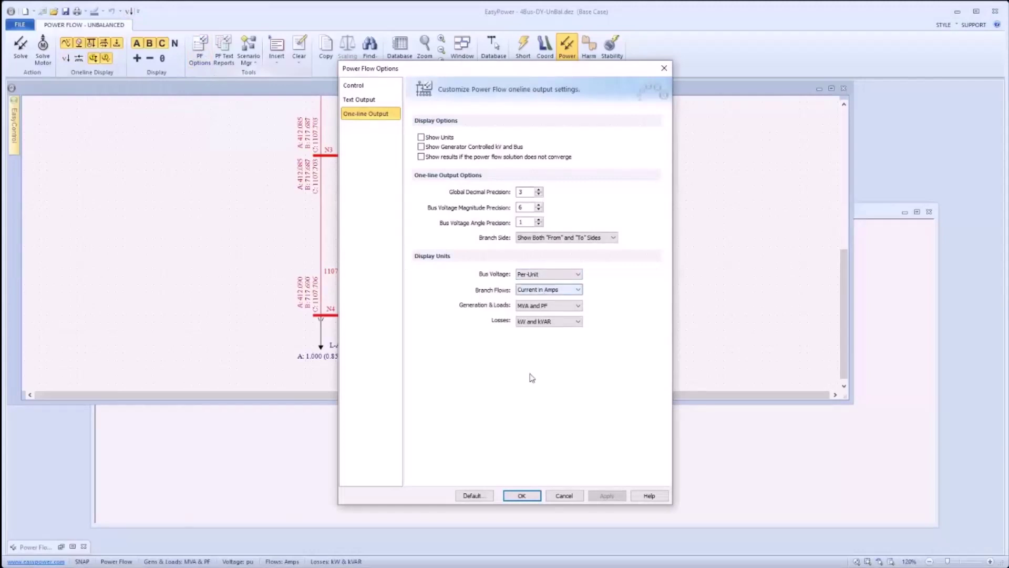
left_click(521, 496)
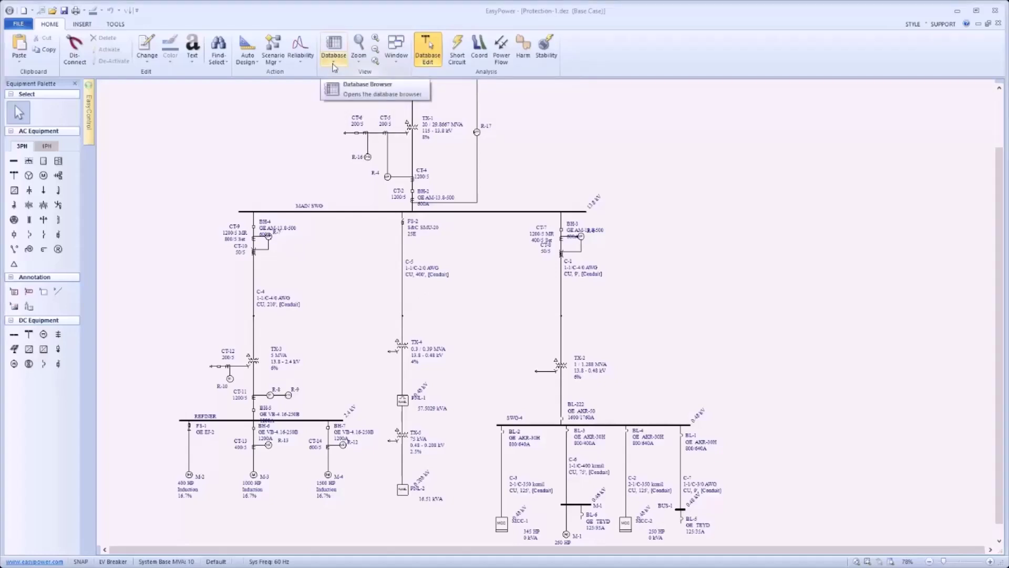
Open the Database Browser for Protection-1.dez from the Database menu
left_click(333, 64)
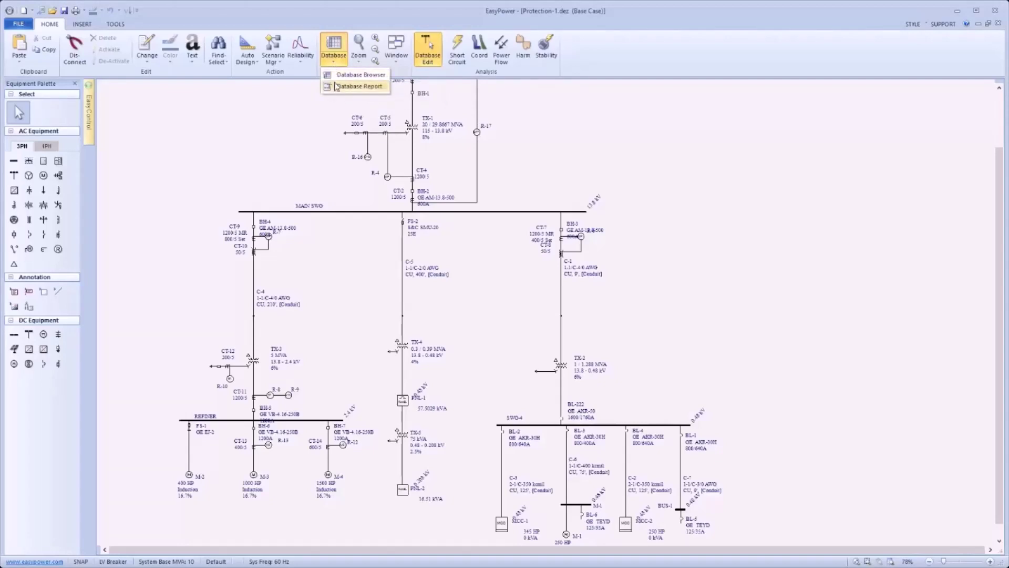
left_click(338, 51)
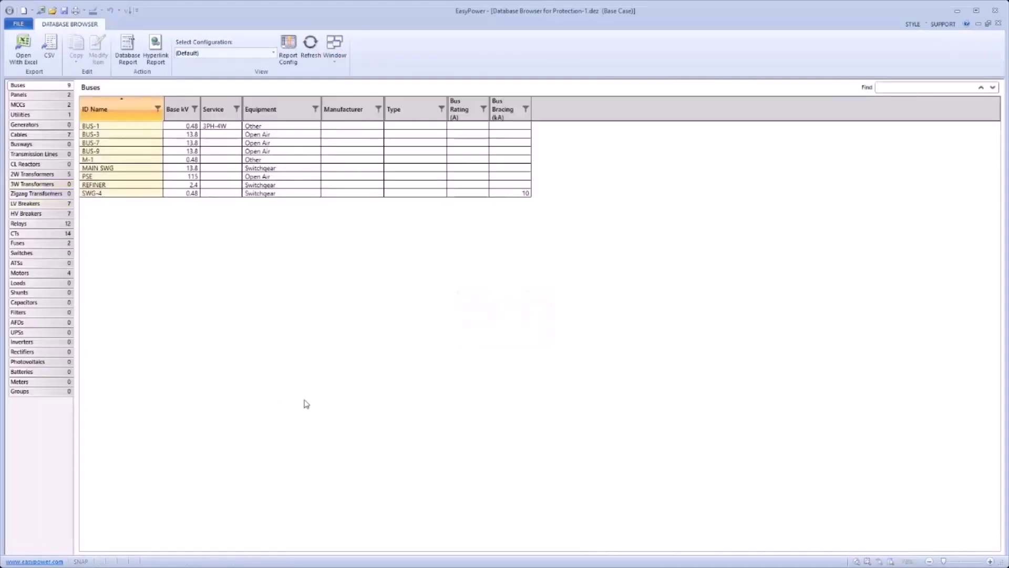
Switch to the HV Breakers table and bring up the Report Configurations list, moving it aside
left_click(38, 214)
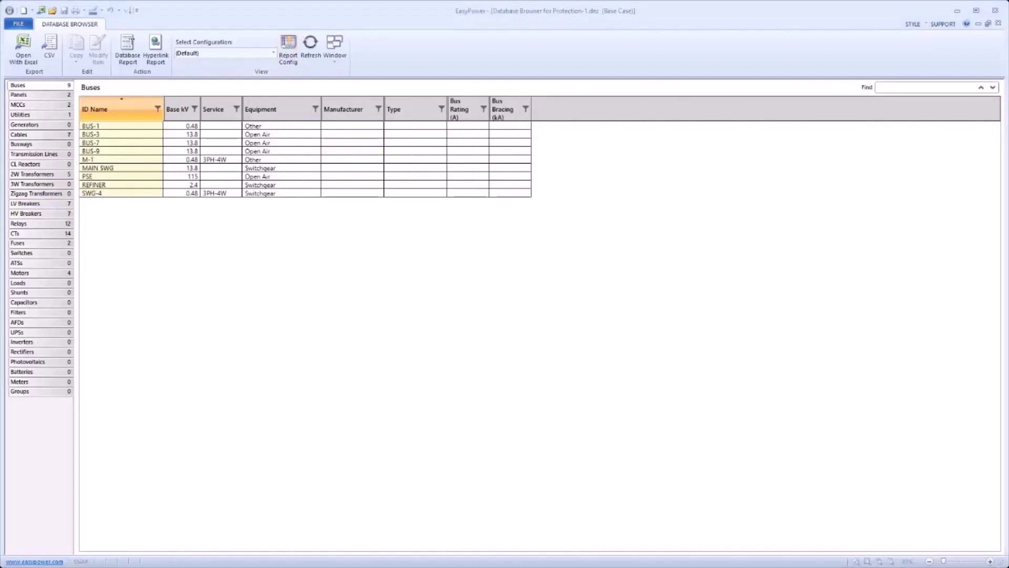
left_click(288, 46)
left_click_drag(270, 149, 312, 142)
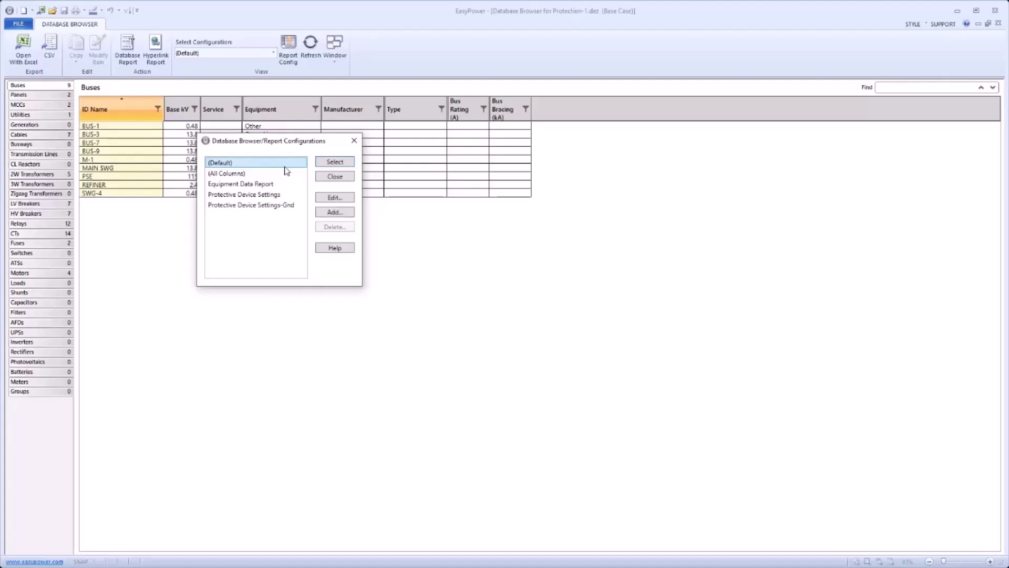
Edit the (Default) configuration, moving Buses below Panels and Base kV below Service
left_click(377, 284)
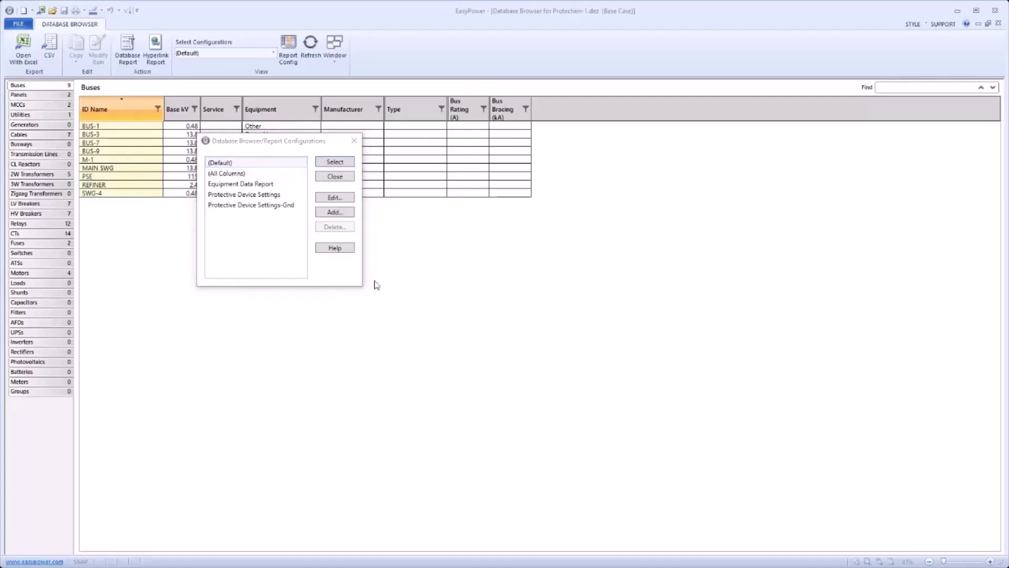
left_click(258, 164)
left_click(331, 198)
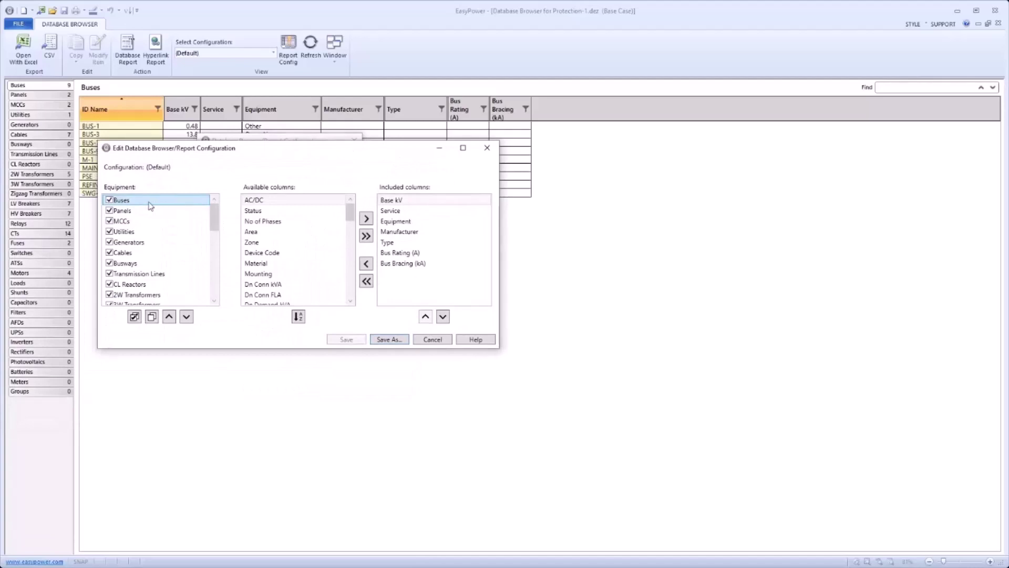
left_click(186, 316)
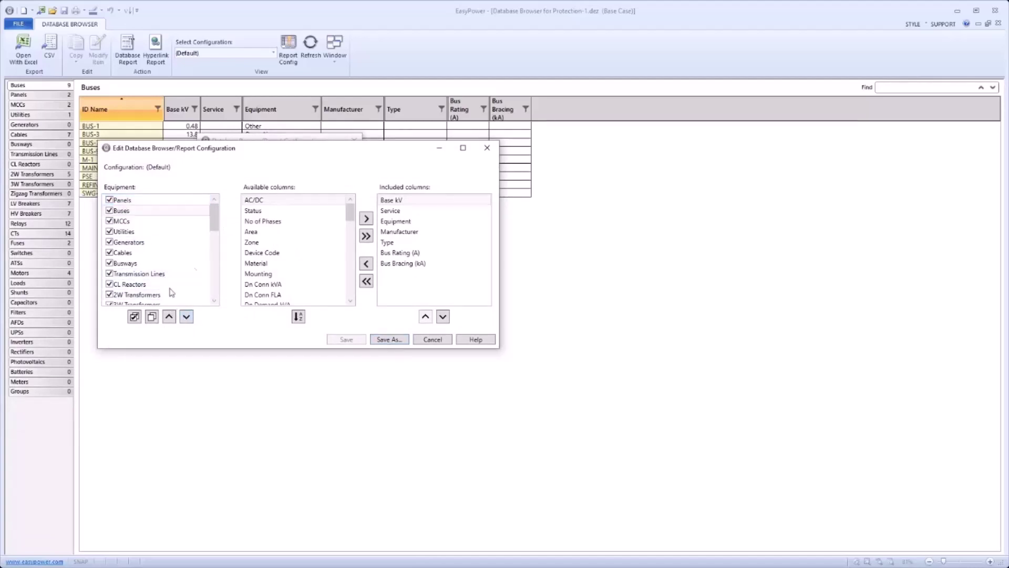
left_click(393, 203)
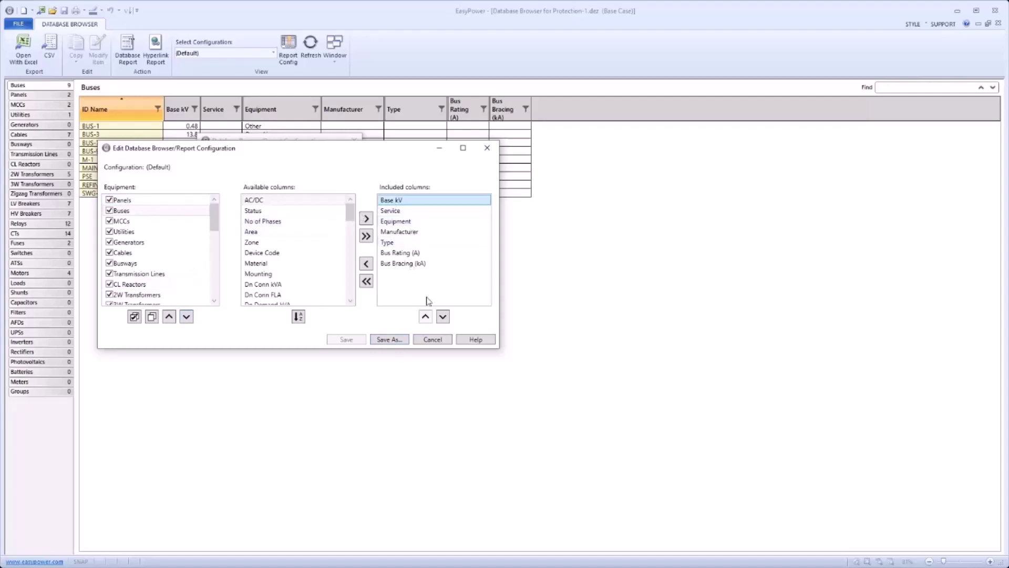
left_click(443, 317)
Save the edited setup as configuration 'new' and apply it to the browser
left_click(390, 341)
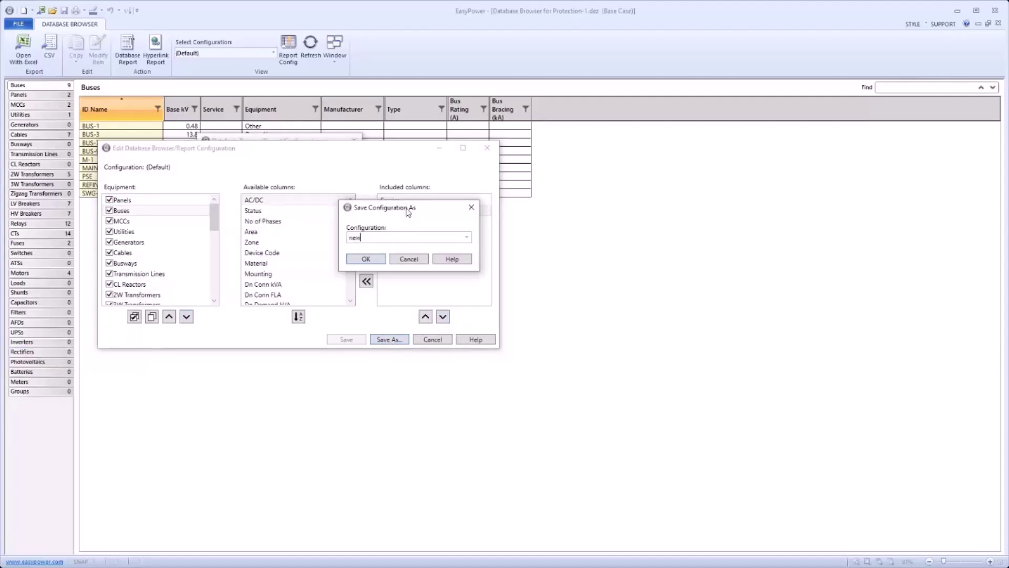
key("Return")
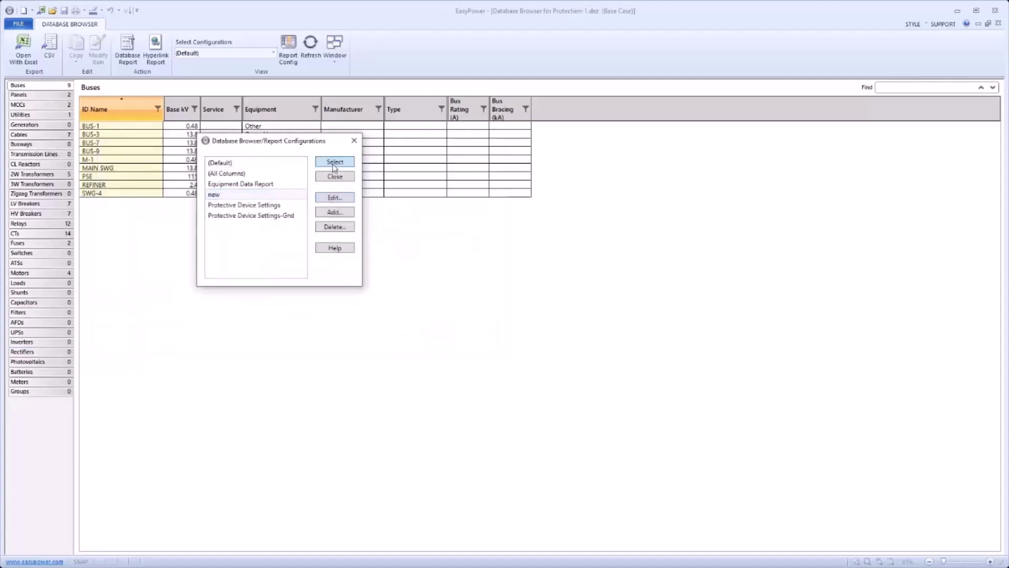
left_click(335, 174)
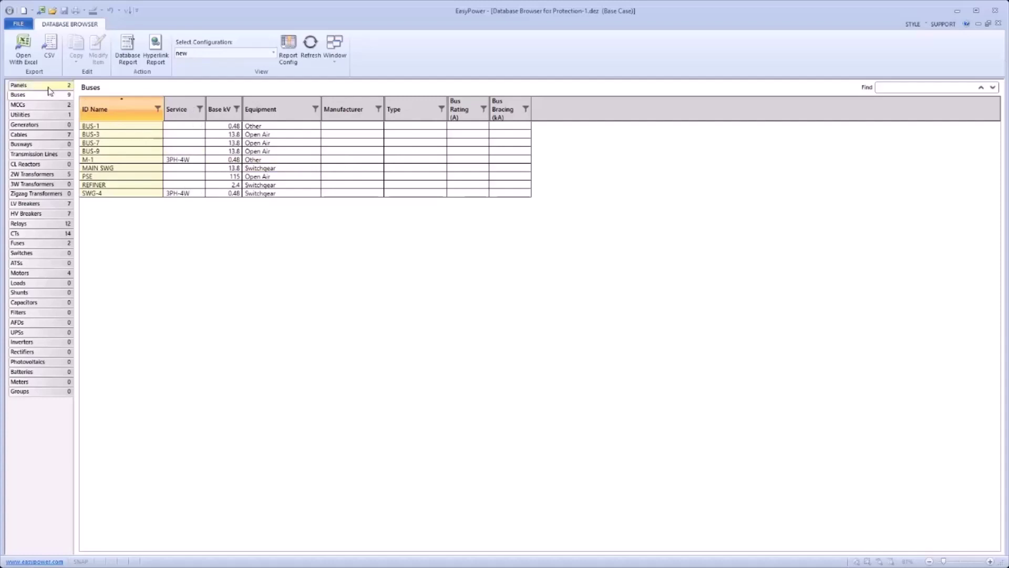
Browse the Panels and Buses tables, then filter the Cables table to show only Length 9
left_click(41, 86)
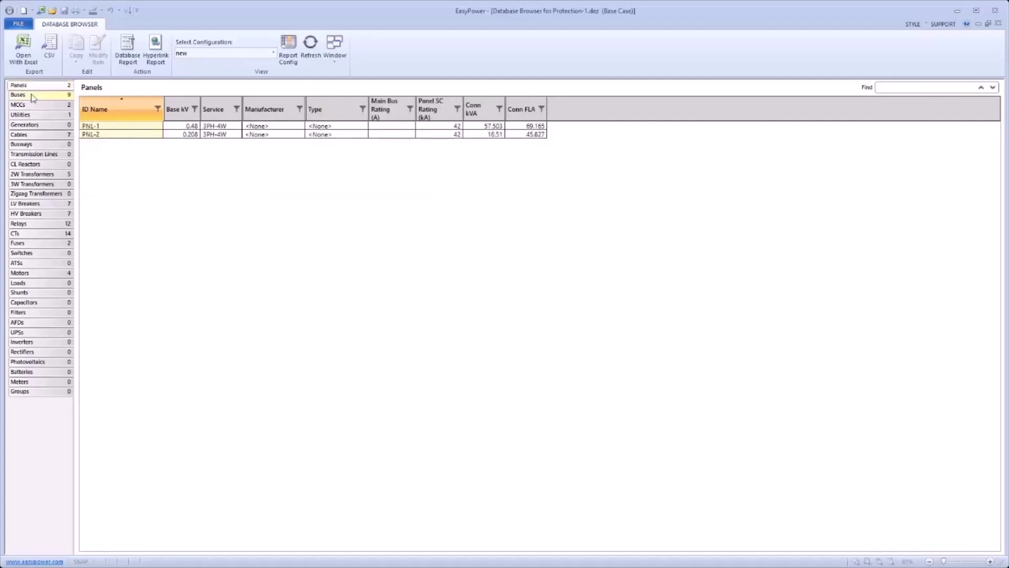
left_click(32, 96)
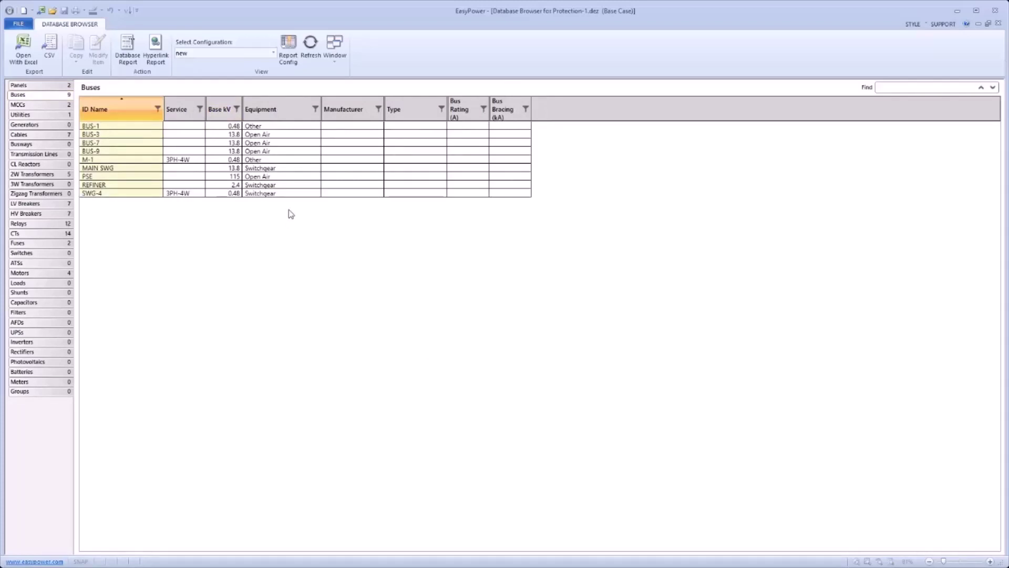
left_click(36, 136)
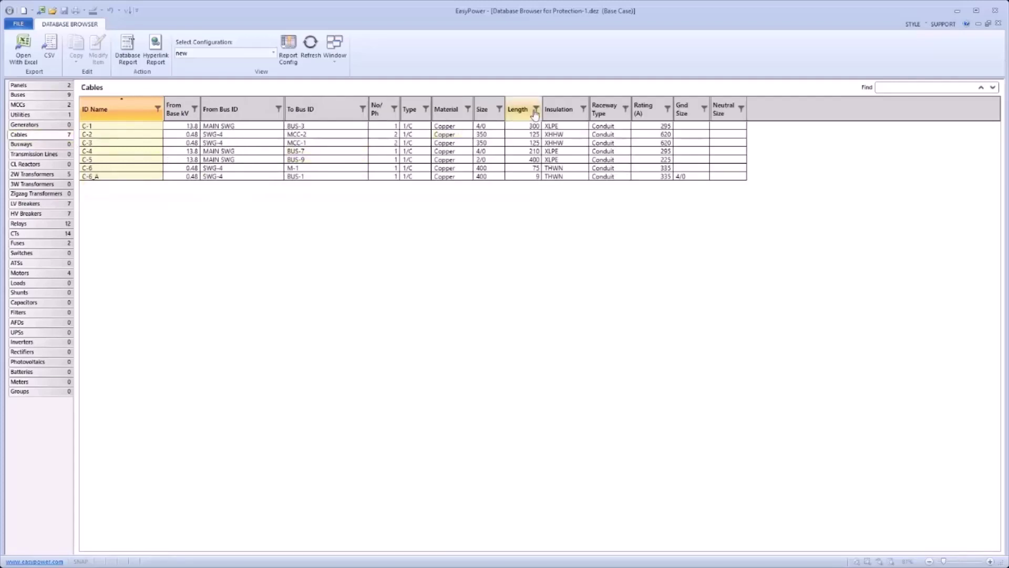
left_click(536, 109)
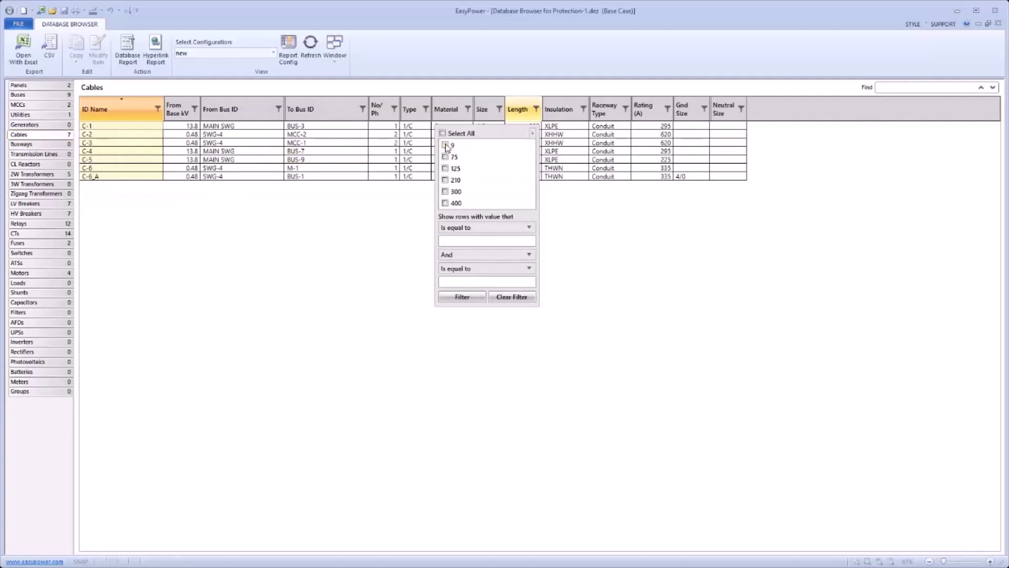
left_click(471, 298)
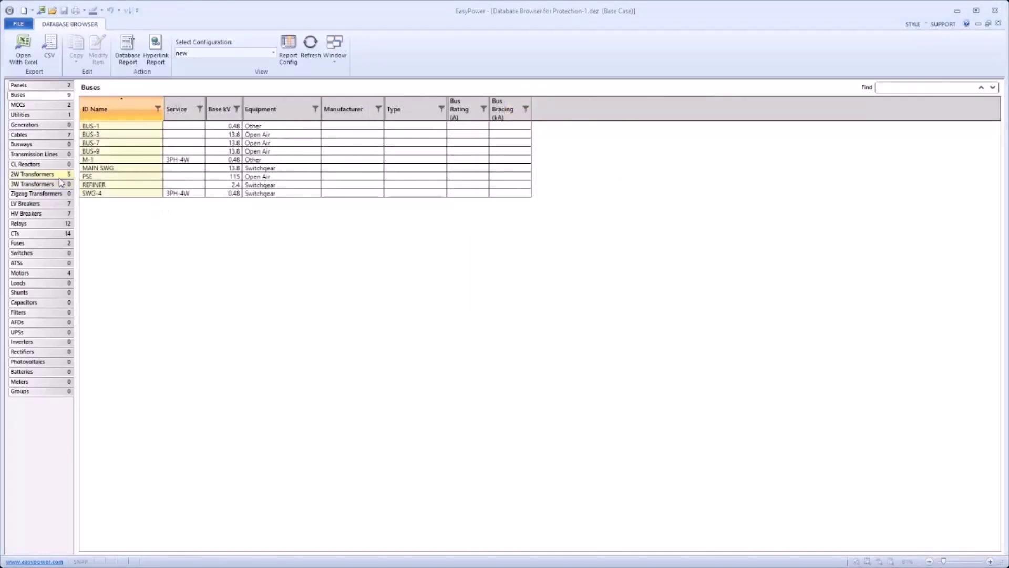
Sort the LV Breakers table by On Bus and search for breaker style AKR-50
left_click(57, 204)
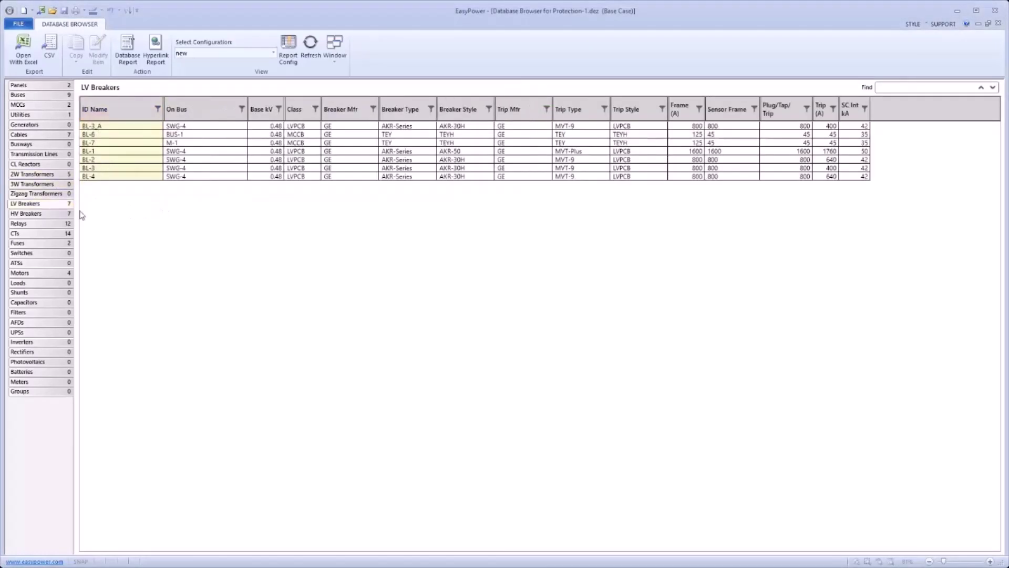
left_click(200, 112)
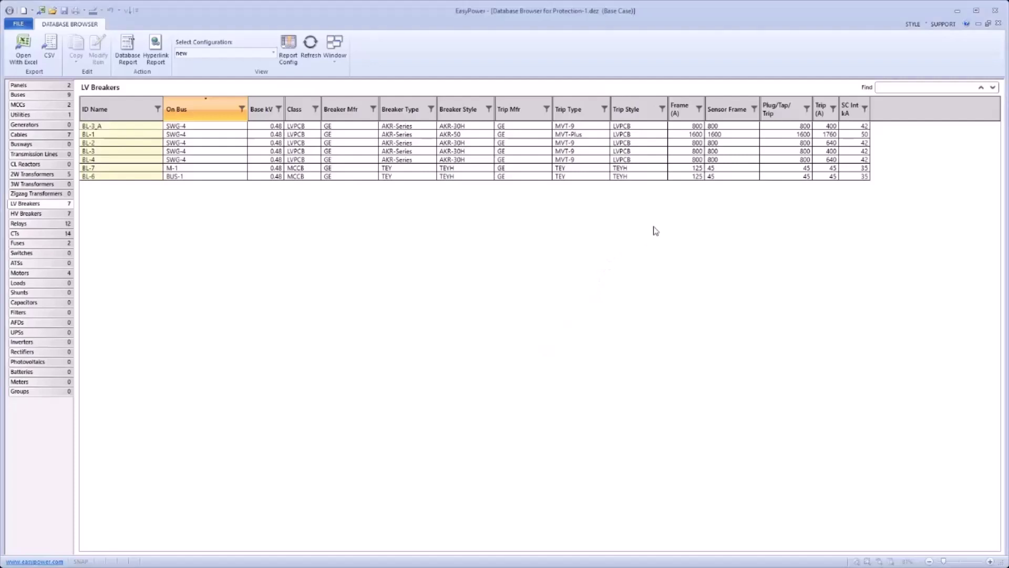
type("AKR")
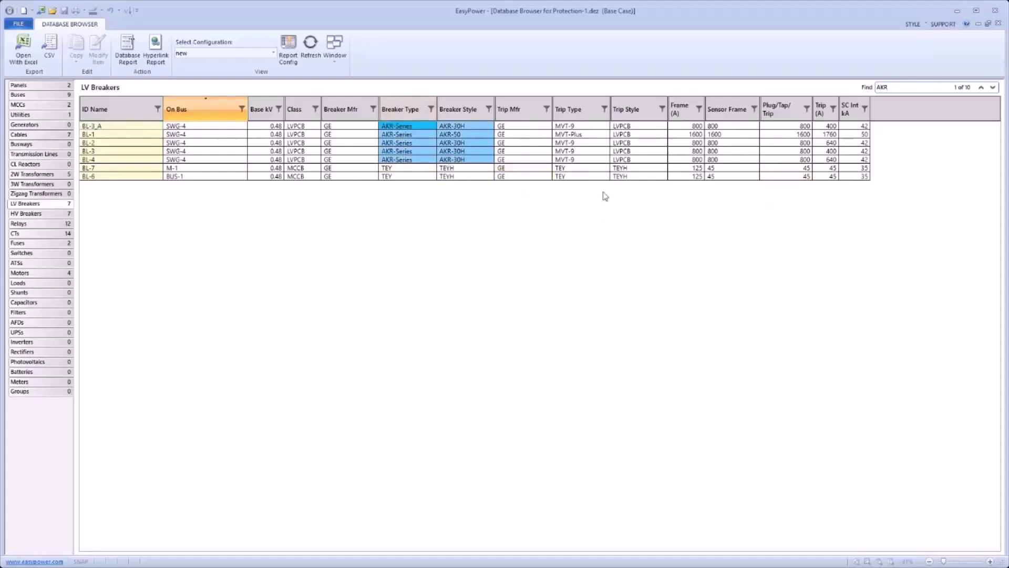
type("-50")
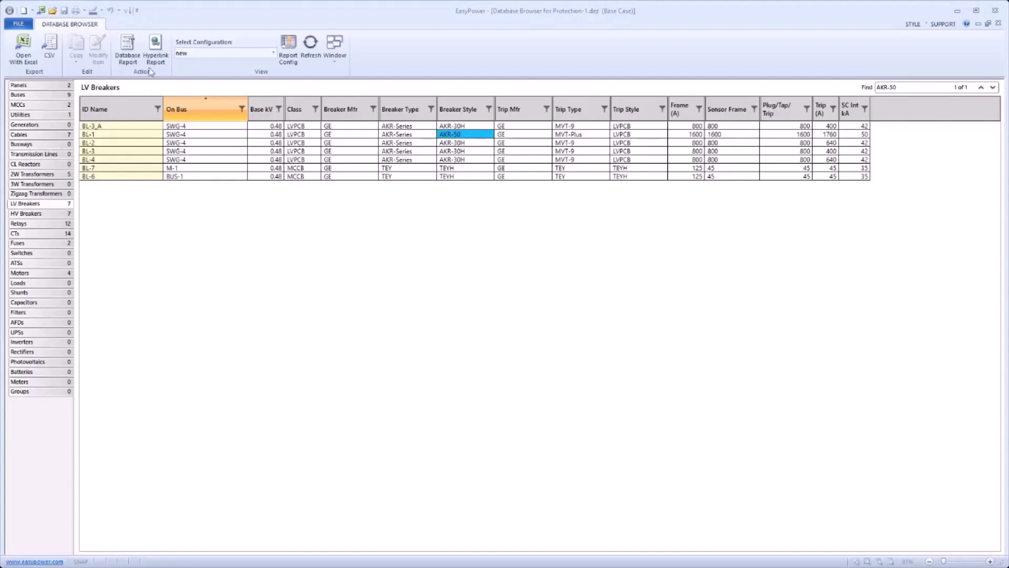
Generate the Protection-1.dez database report and review its Buses and MCCs sections
left_click(127, 48)
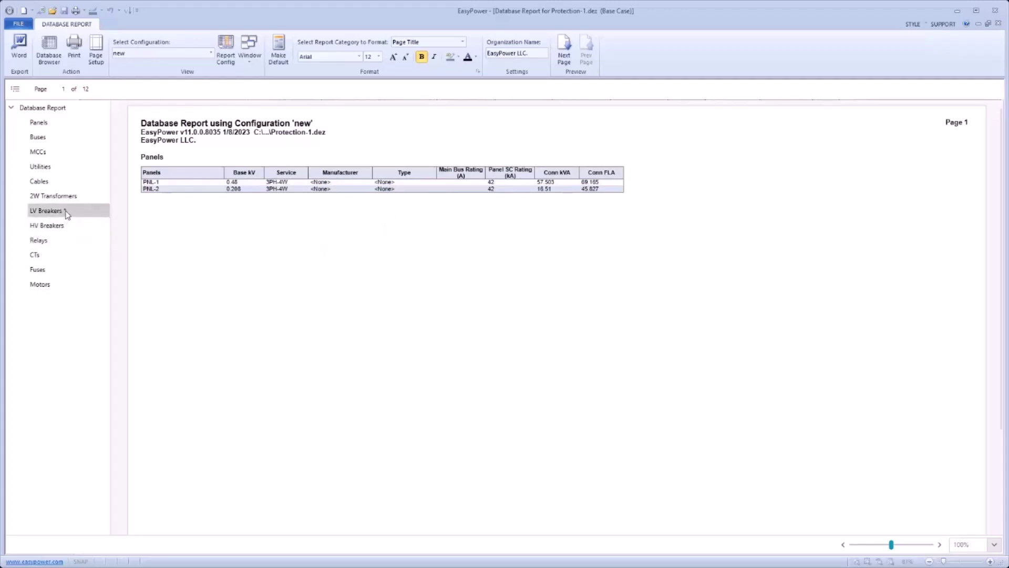
left_click(48, 138)
left_click(51, 153)
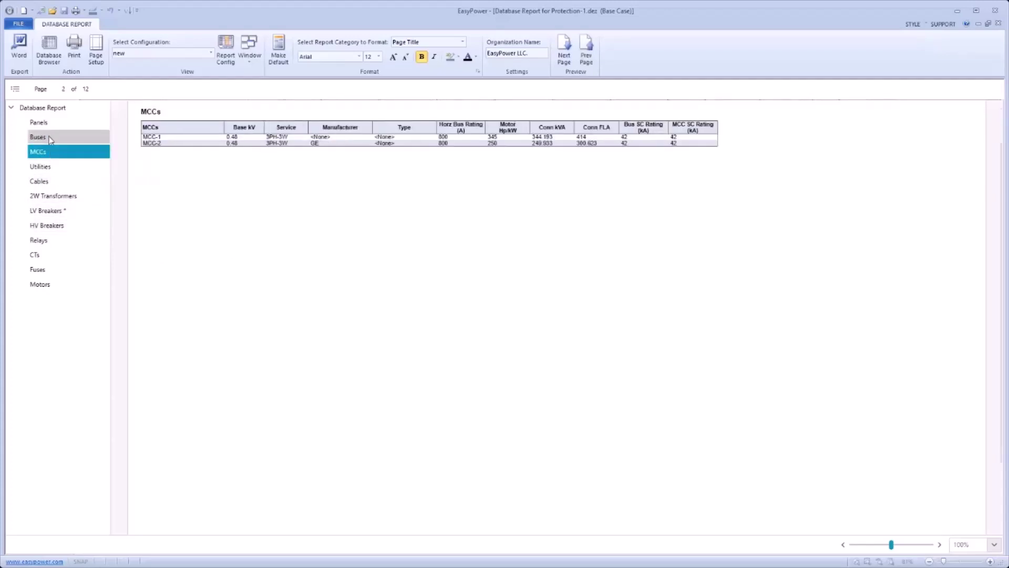
left_click(41, 137)
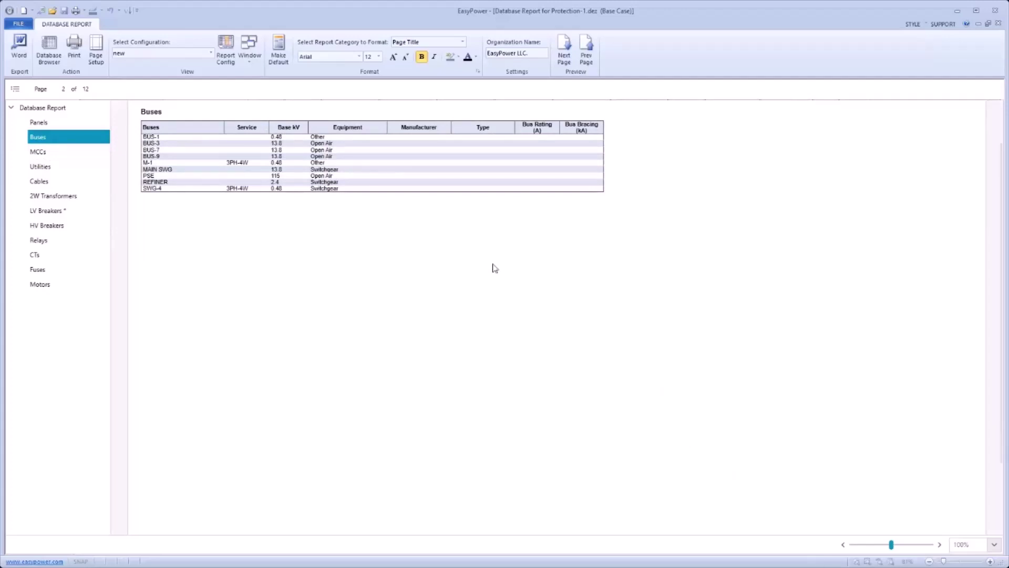
Keep the 'new' report configuration and bring up the Print Database dialog for Adobe PDF
left_click(212, 54)
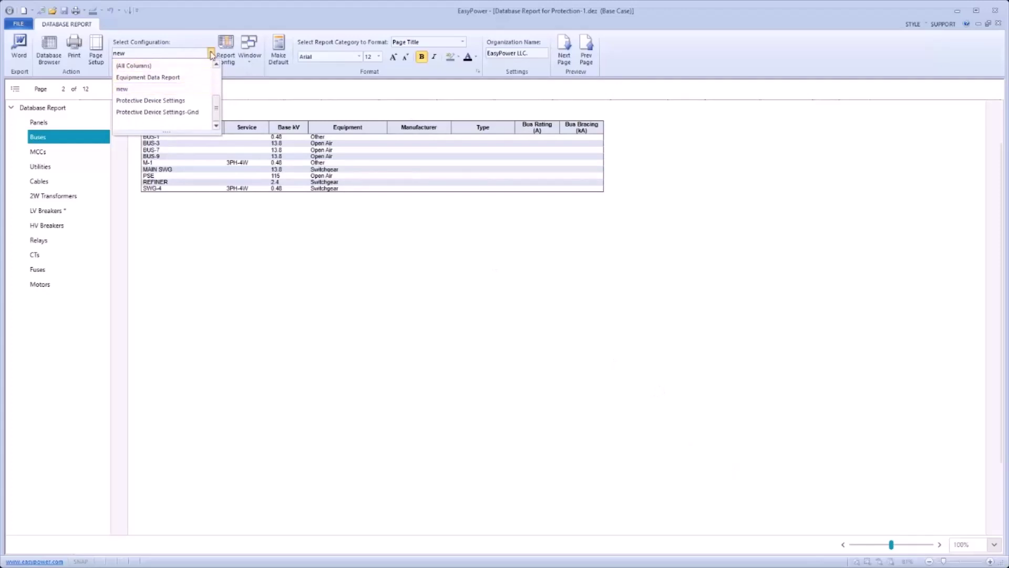
left_click(119, 89)
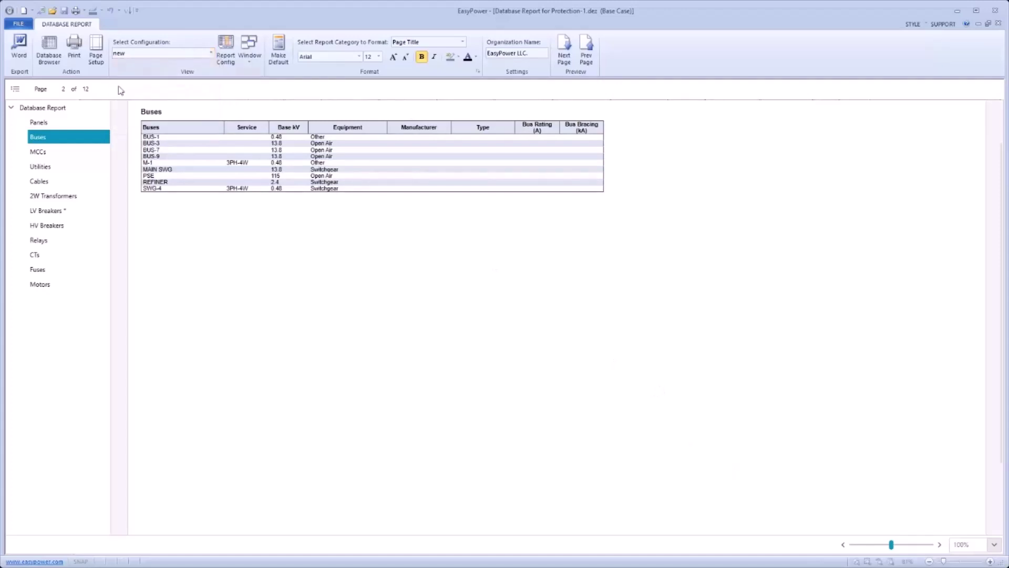
left_click(76, 10)
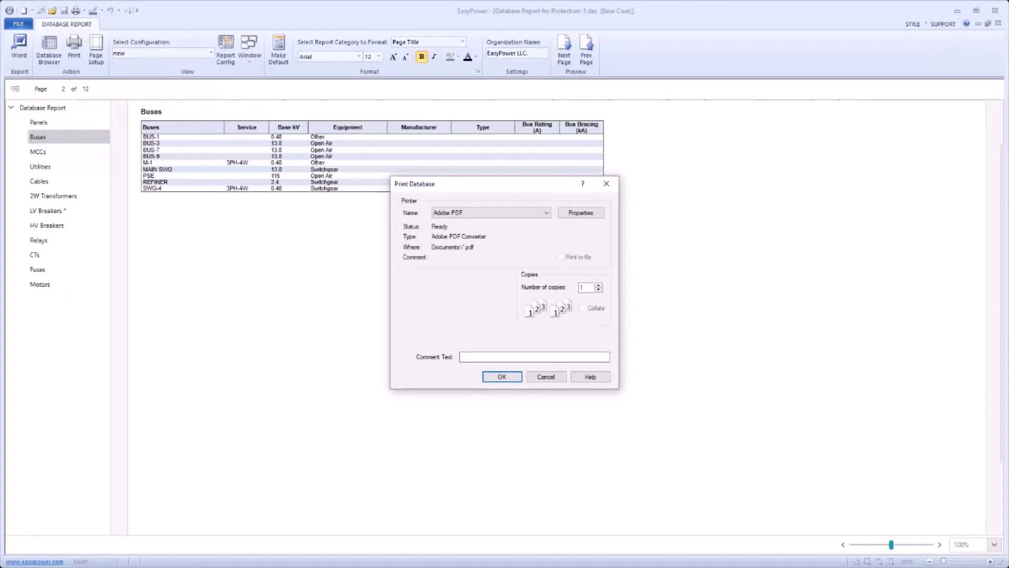